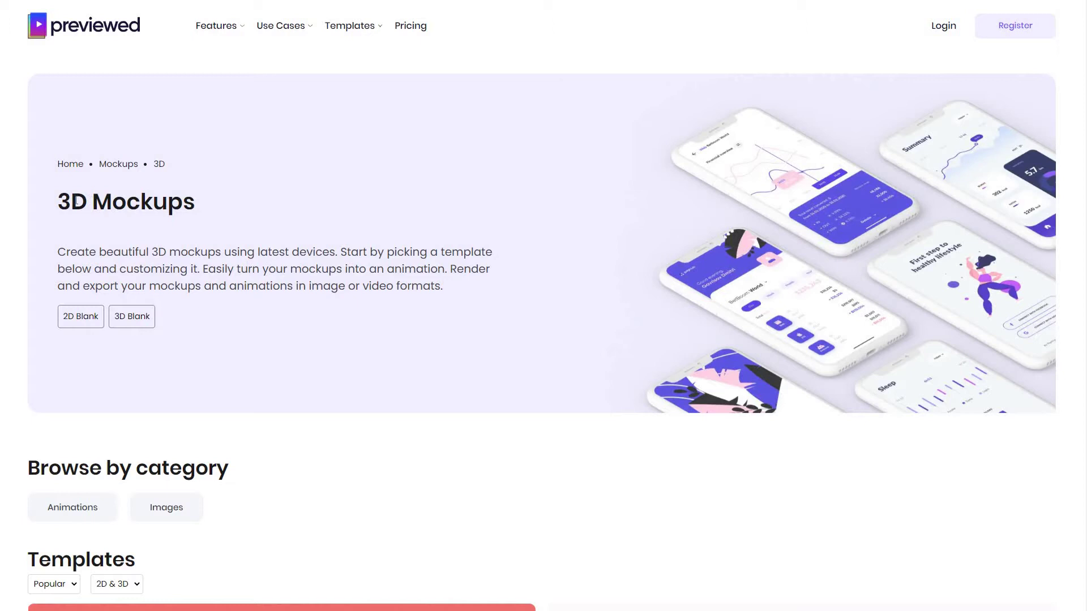
Look over the 3D Mockups page, from its introduction down to the first rows of templates.
left_click_drag(183, 212, 70, 203)
left_click(230, 231)
scroll(268, 222, "down", 5)
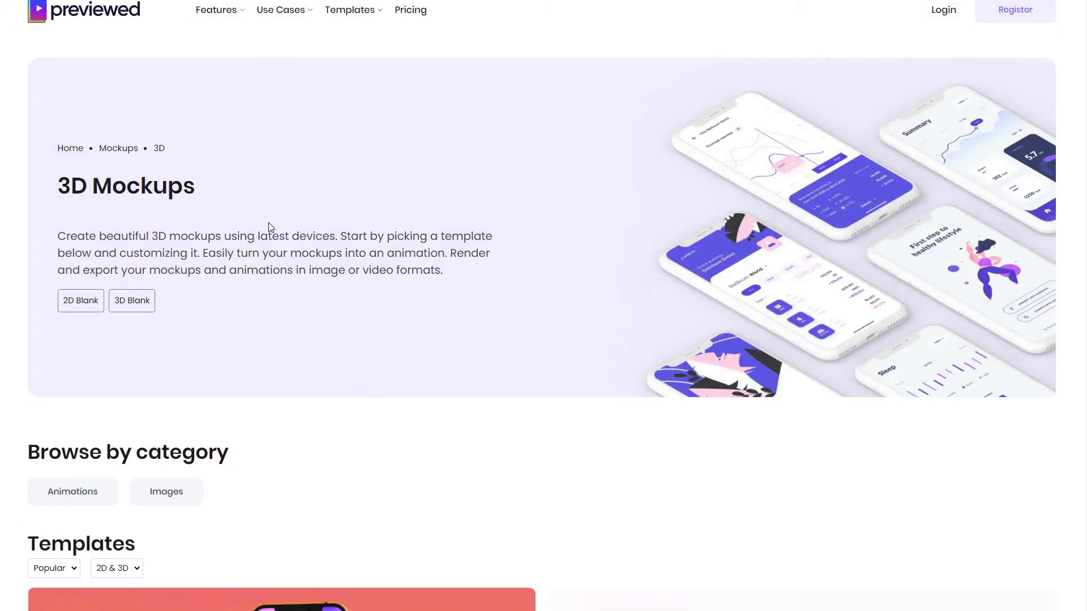
scroll(291, 248, "down", 4)
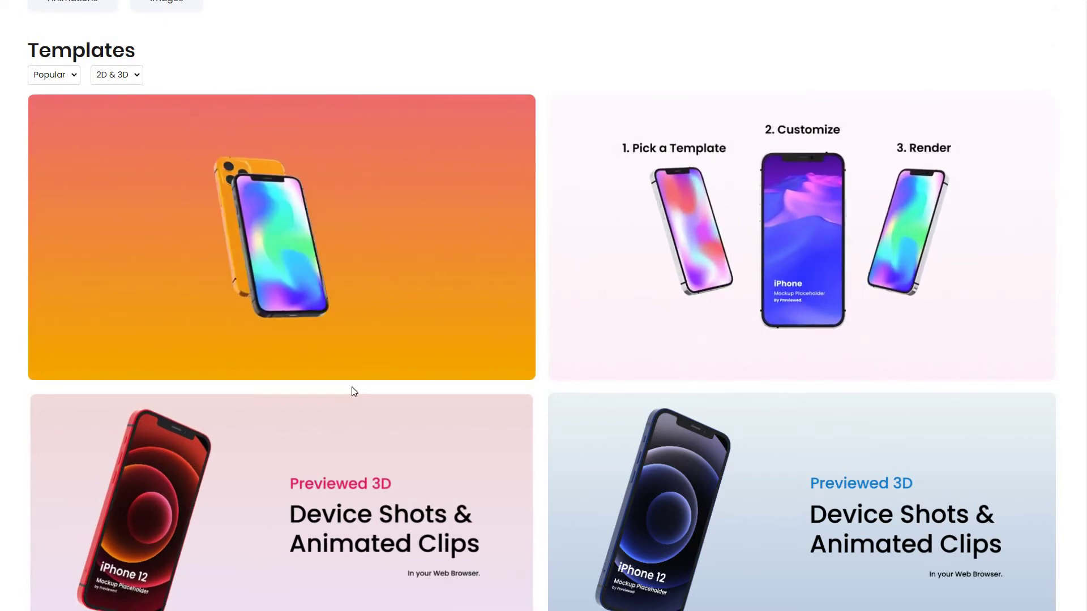
scroll(367, 389, "down", 4)
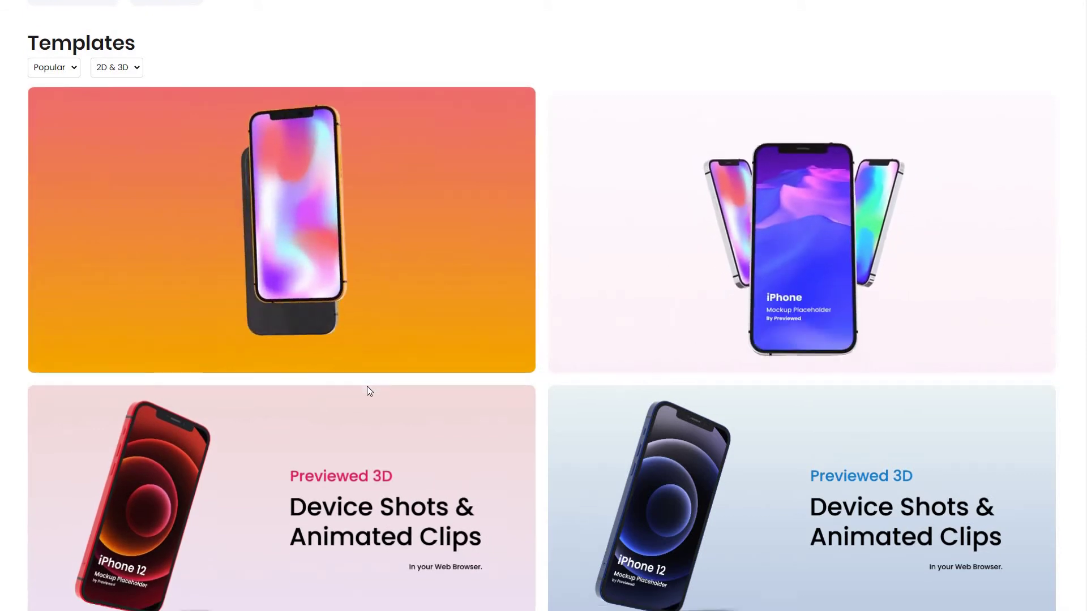
scroll(368, 392, "down", 5)
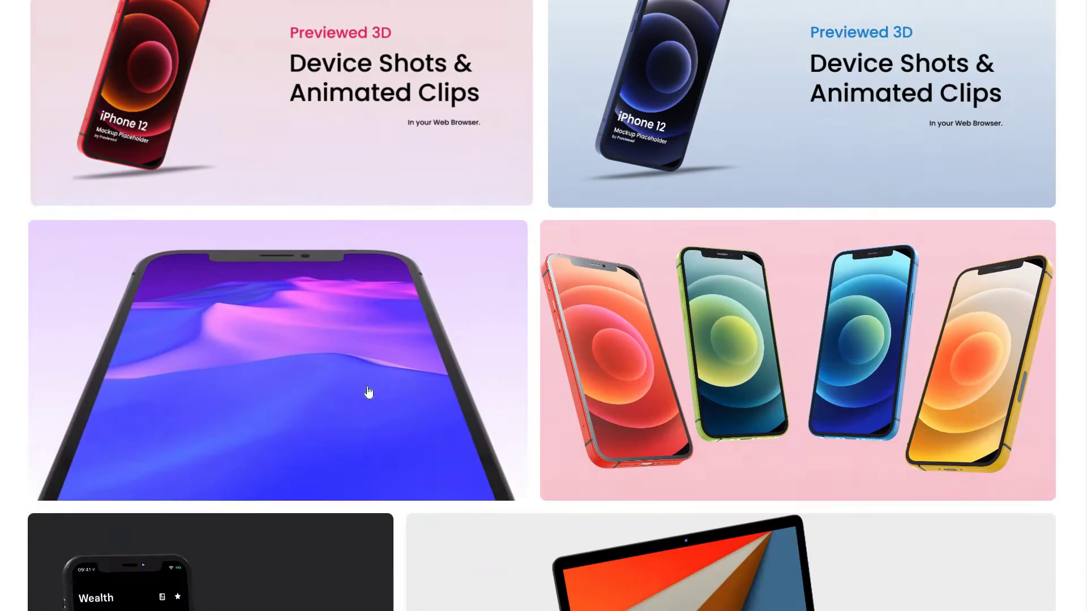
scroll(368, 391, "down", 4)
scroll(368, 390, "up", 20)
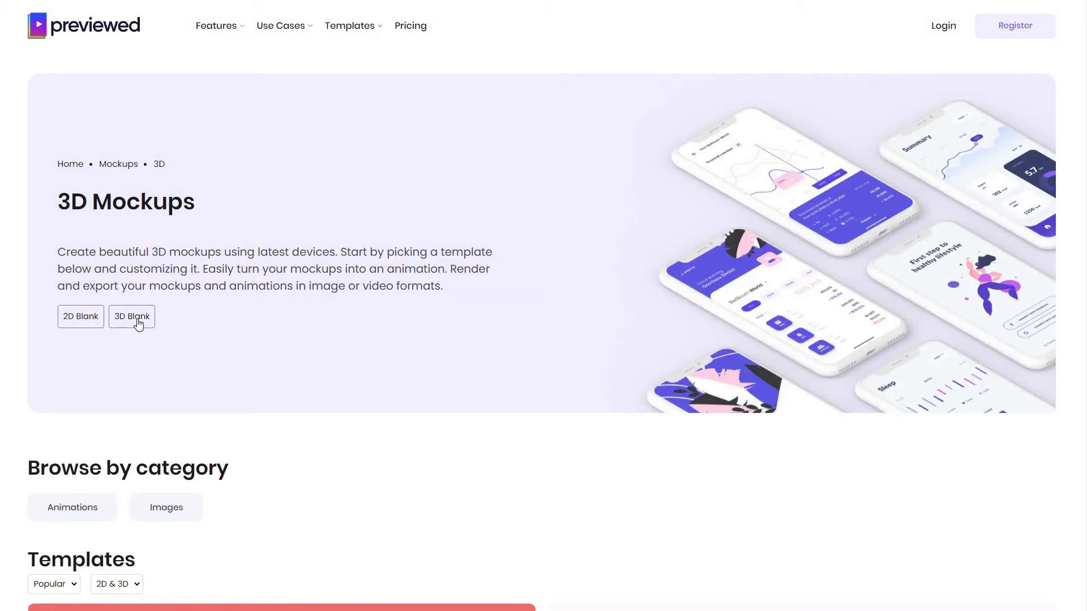
Browse the 3D mockup template gallery and open the black iPhone 12 "Animated 3D Devices" template.
left_click_drag(58, 204, 155, 204)
left_click(294, 318)
scroll(260, 314, "down", 2)
scroll(443, 383, "down", 6)
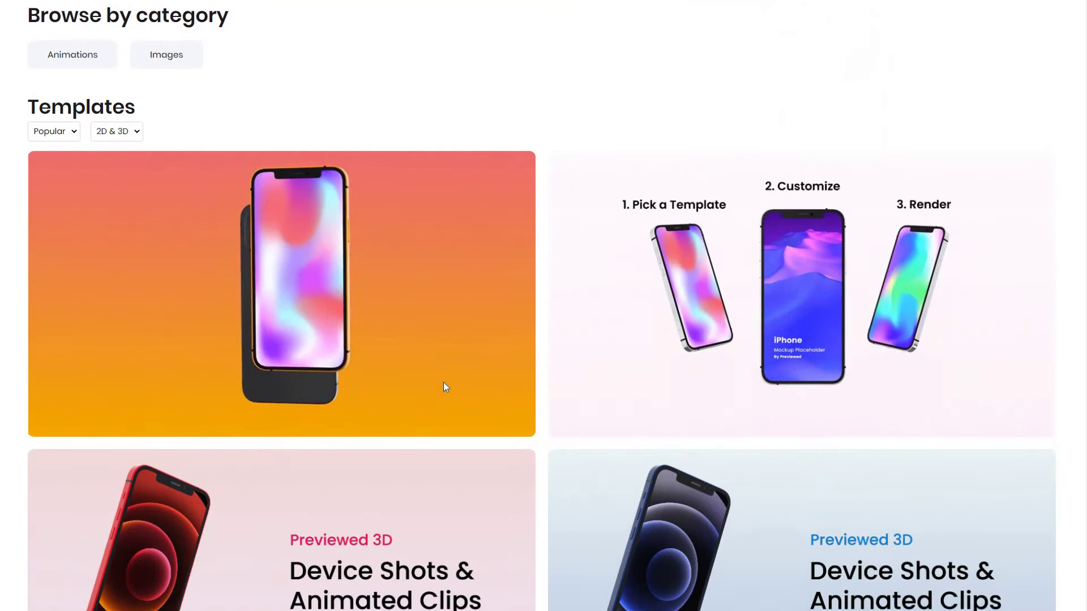
scroll(443, 382, "down", 4)
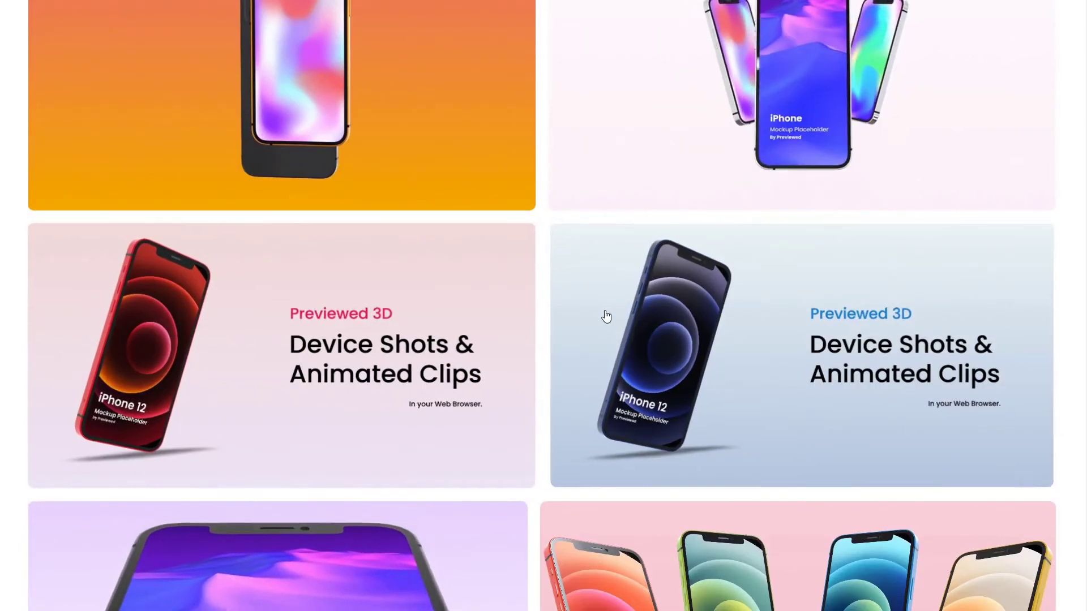
scroll(606, 317, "down", 15)
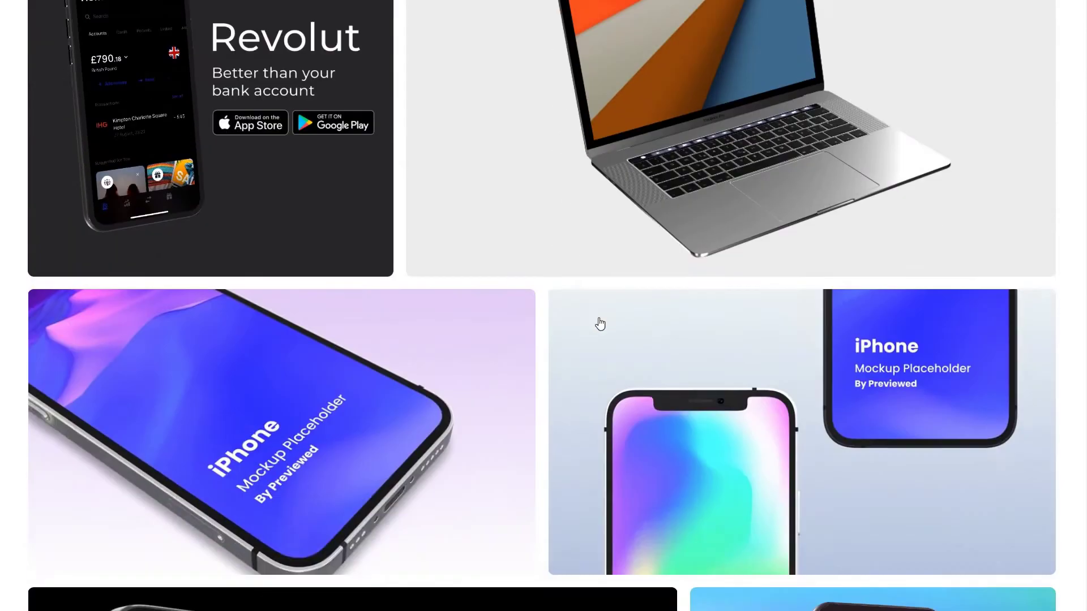
scroll(600, 324, "down", 1)
scroll(568, 322, "down", 5)
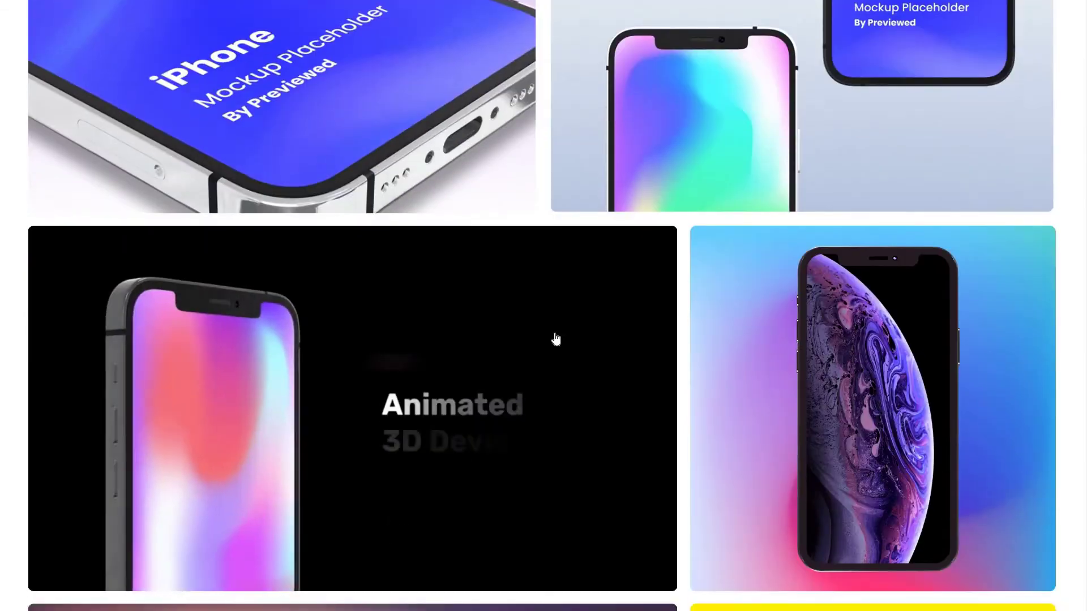
scroll(554, 345, "down", 8)
scroll(553, 349, "down", 6)
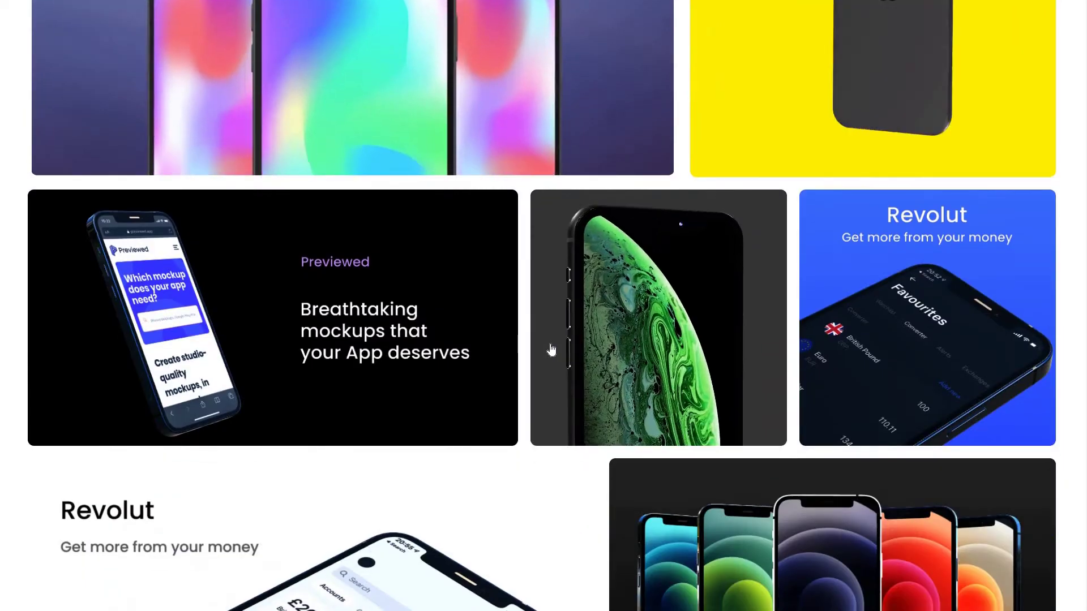
scroll(551, 350, "down", 6)
scroll(549, 352, "up", 14)
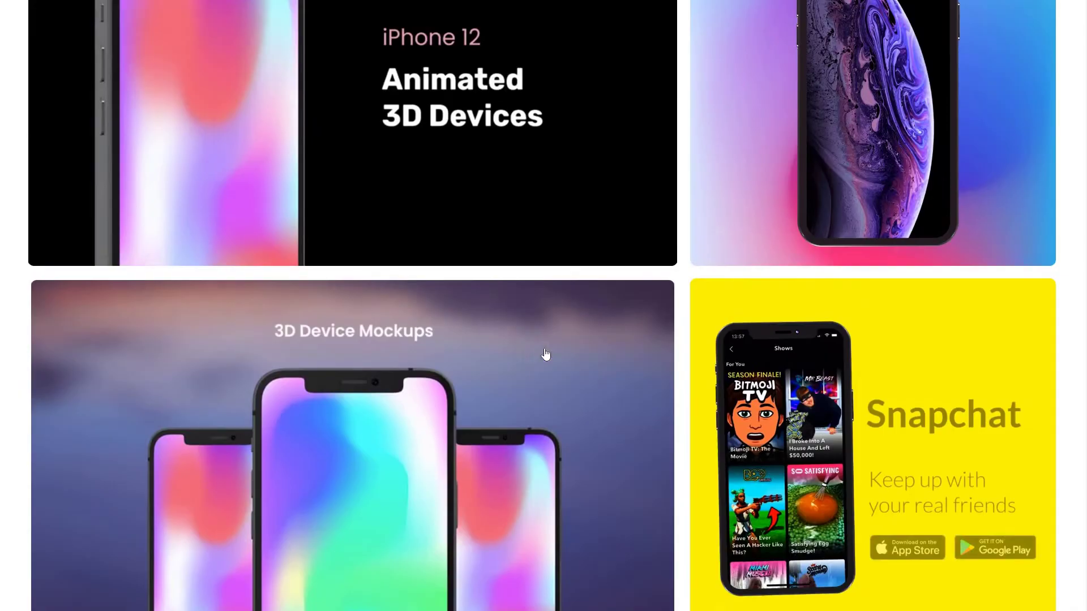
scroll(544, 356, "up", 17)
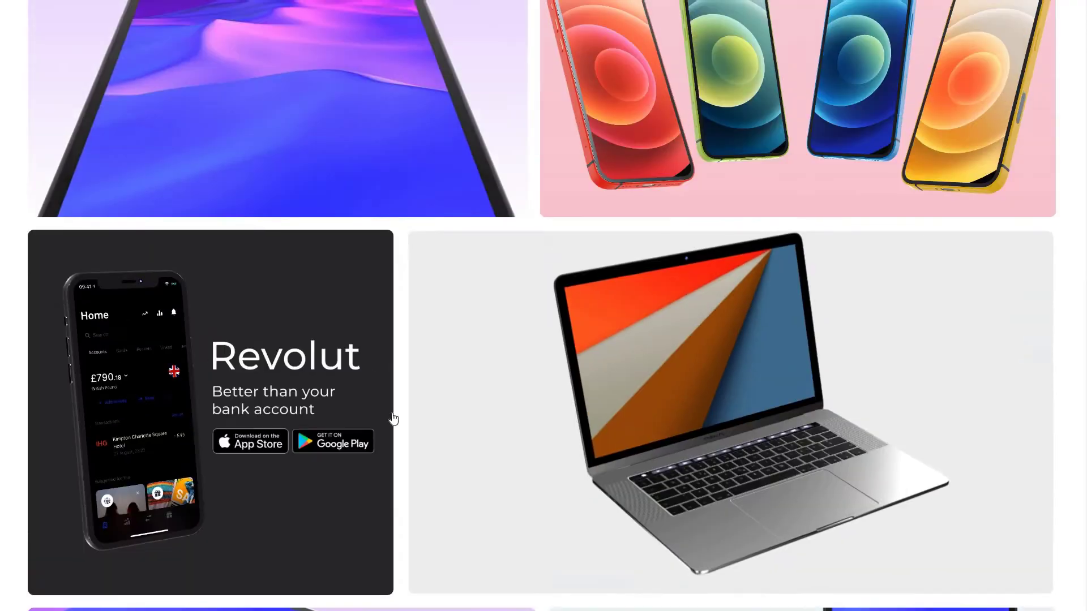
scroll(394, 419, "up", 6)
scroll(389, 379, "up", 1)
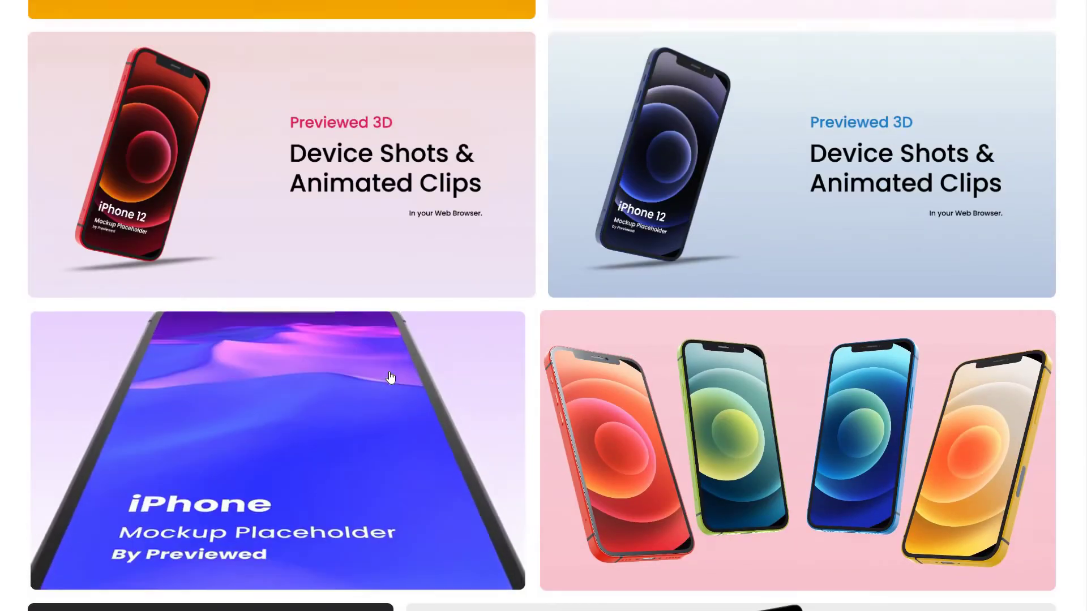
scroll(390, 377, "up", 8)
scroll(389, 376, "down", 20)
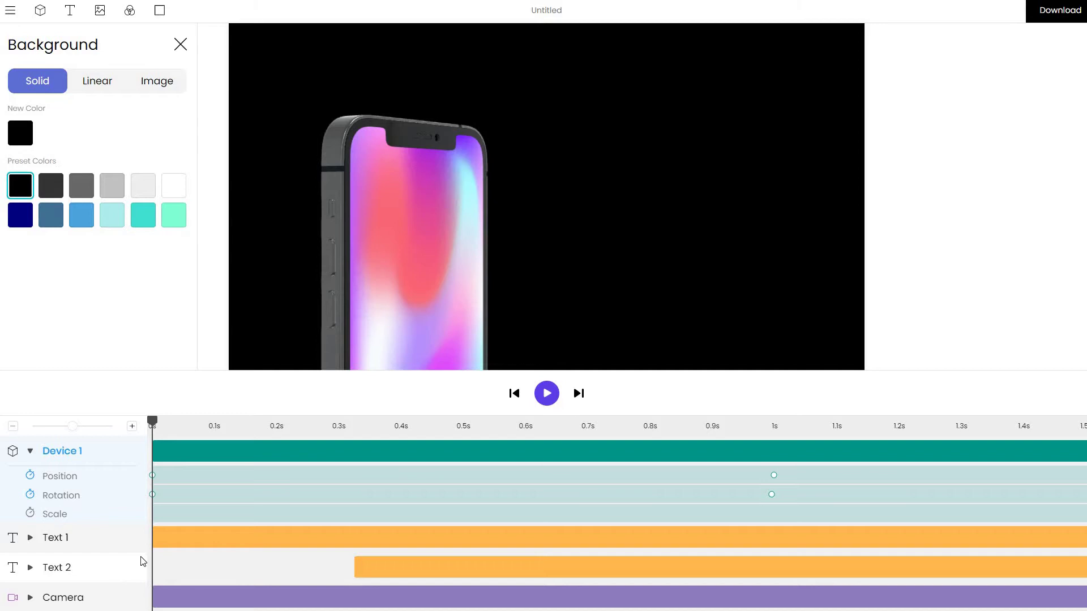
Play the template's animation from the start of the timeline to examine the phone and text motion.
left_click(546, 399)
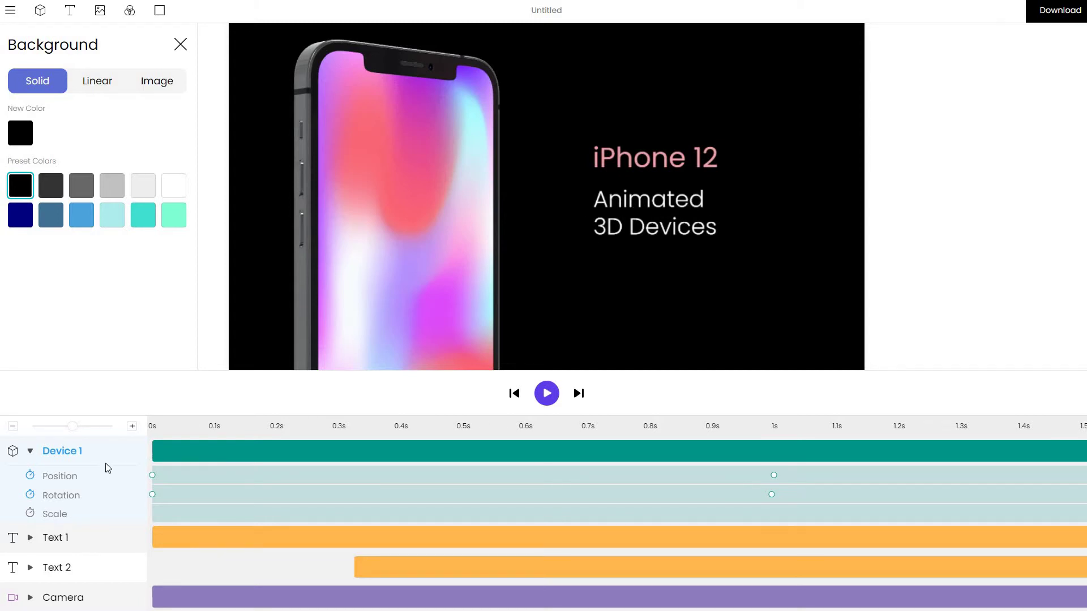
left_click_drag(71, 426, 50, 429)
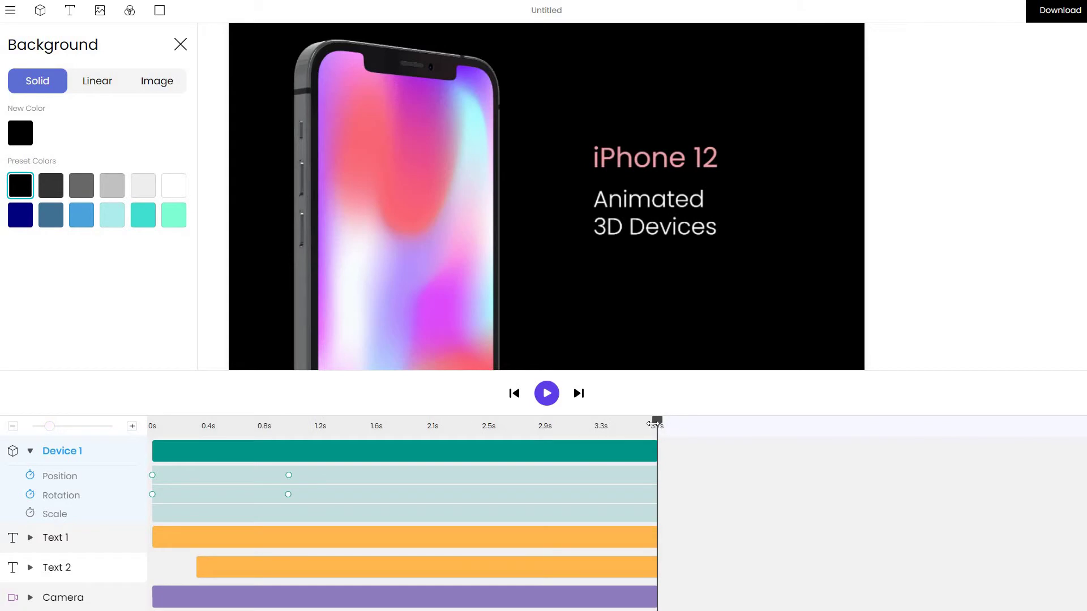
left_click_drag(651, 424, 156, 425)
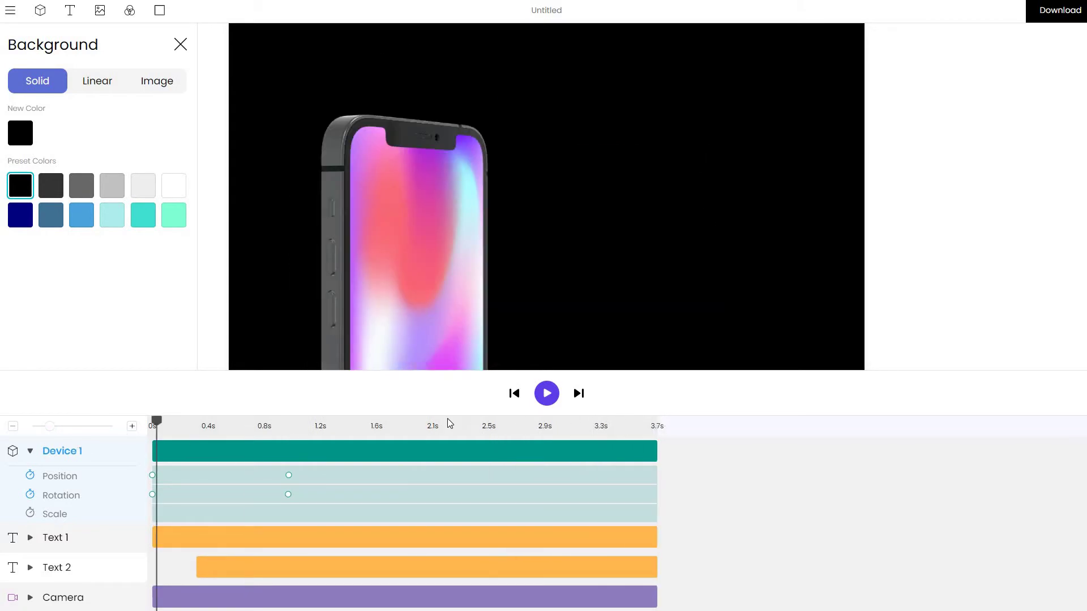
left_click(546, 394)
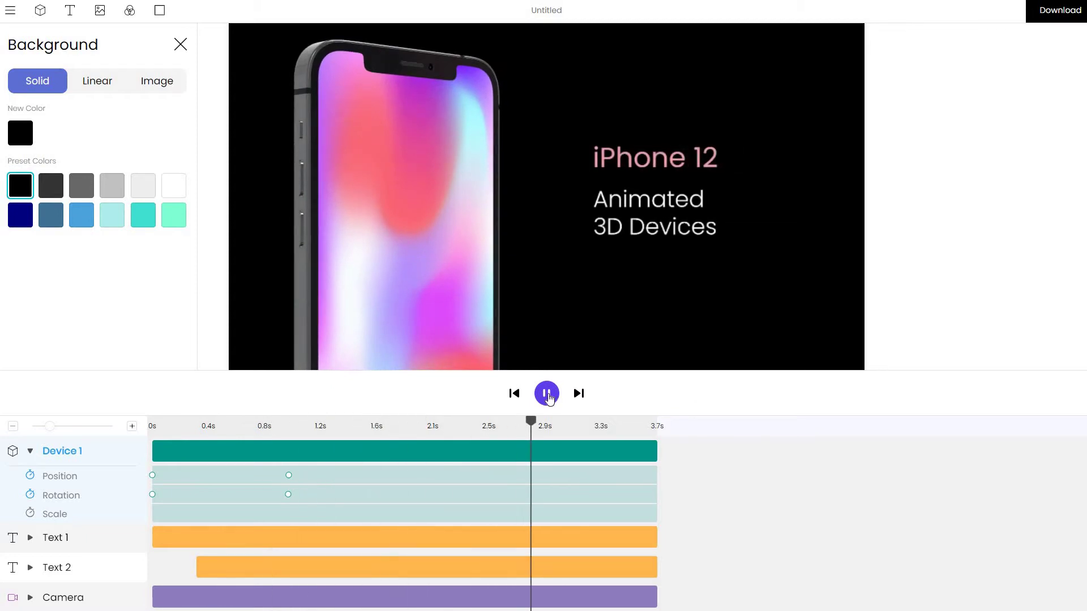
left_click(547, 394)
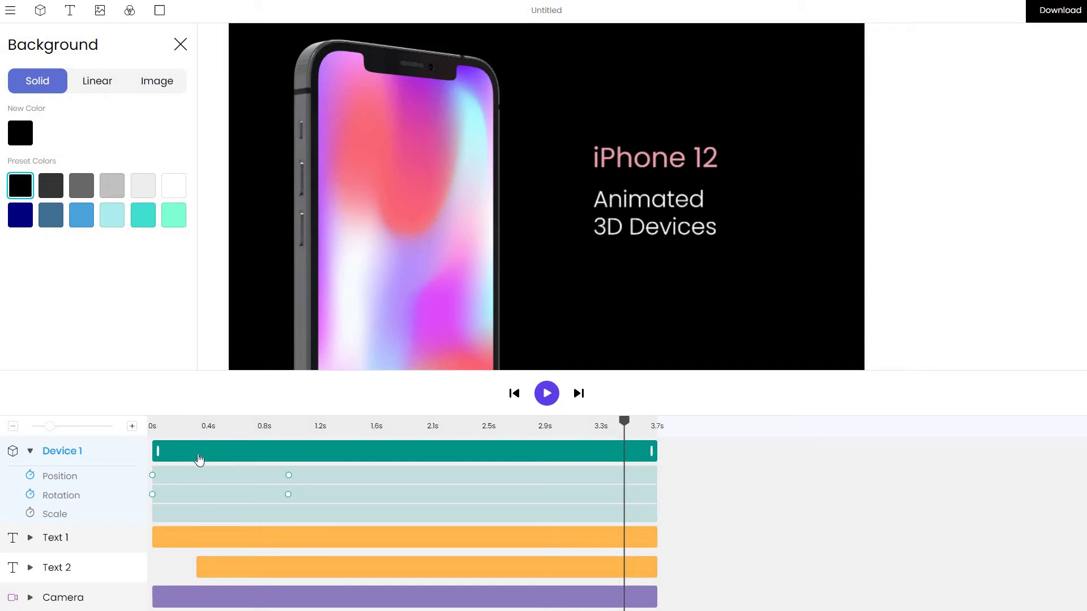
Upload TwitterTyping.mp4 as Device 1's screen media and play the animation from the start.
left_click(199, 460)
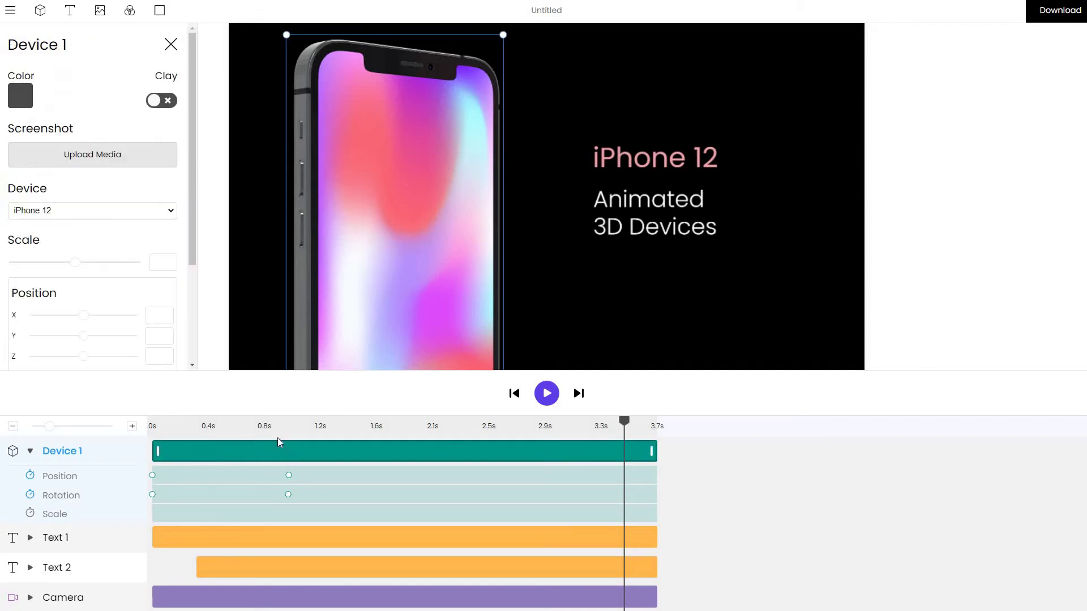
left_click(87, 157)
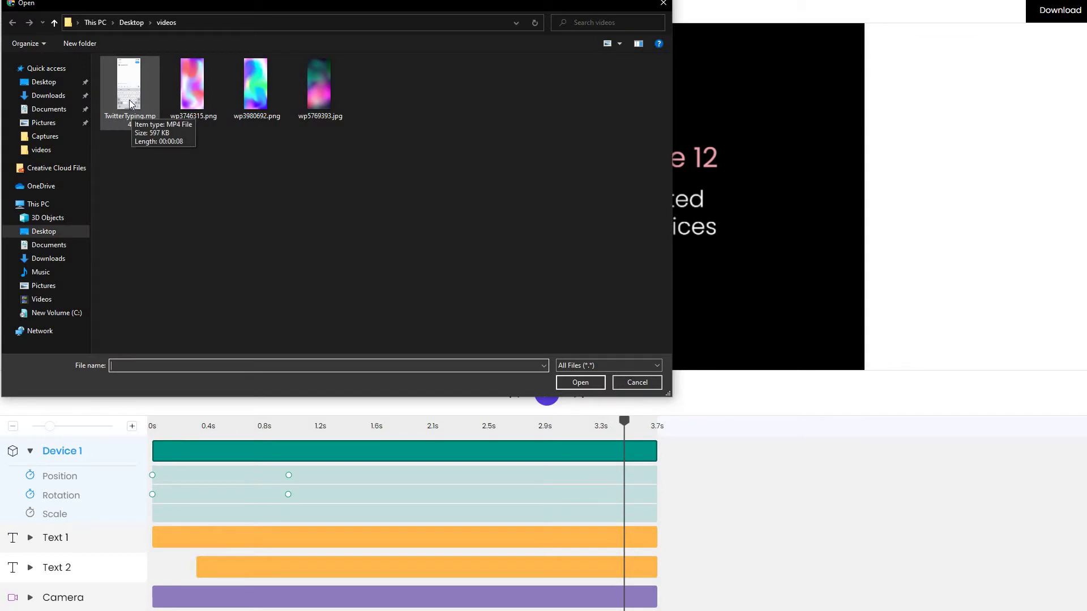
double_click(130, 103)
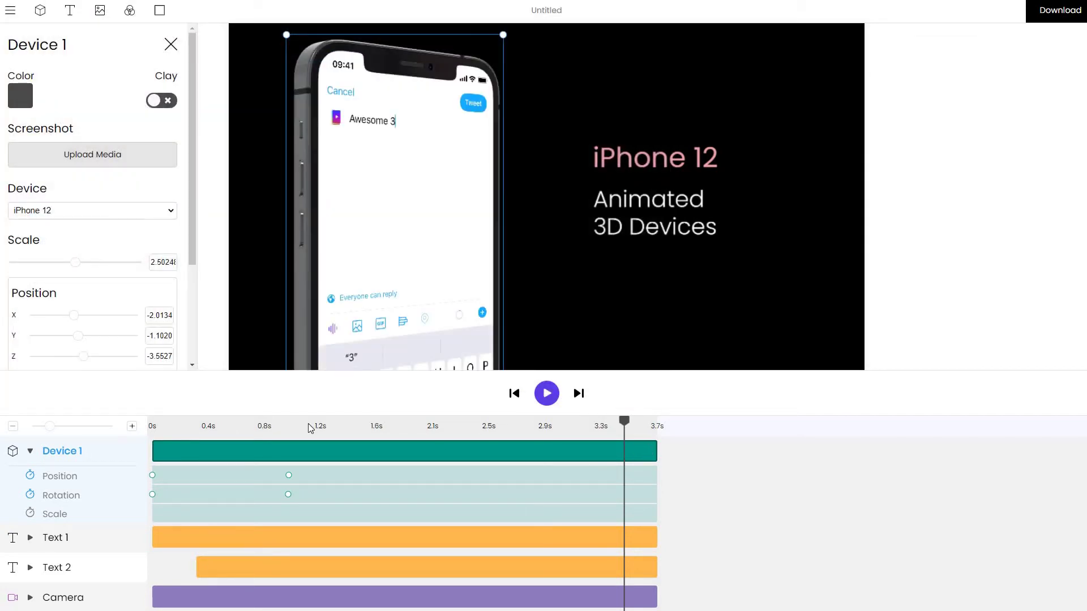
left_click(537, 426)
left_click(514, 393)
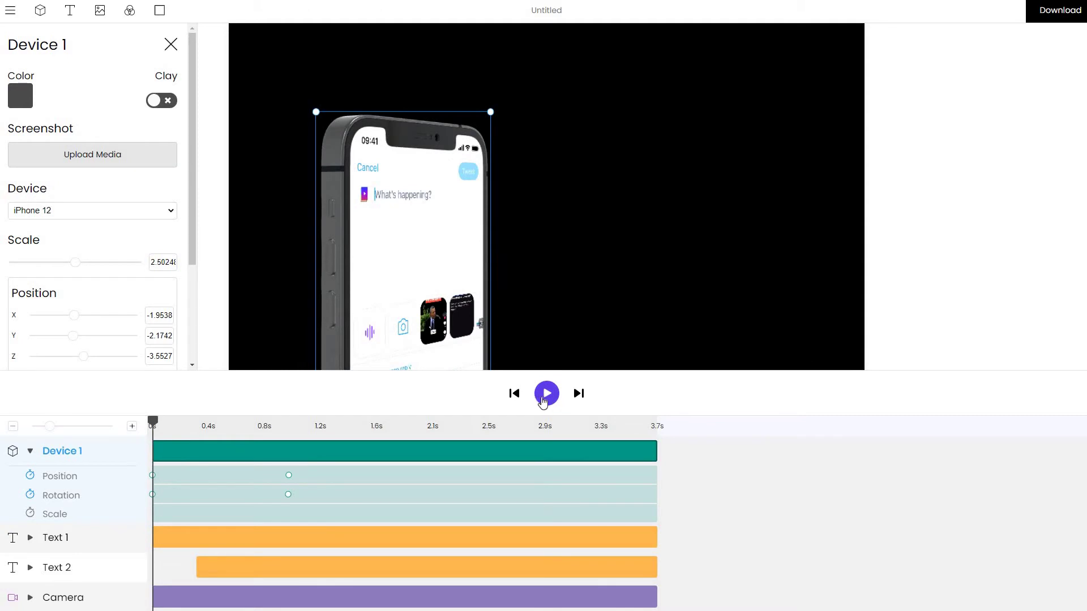
left_click(541, 398)
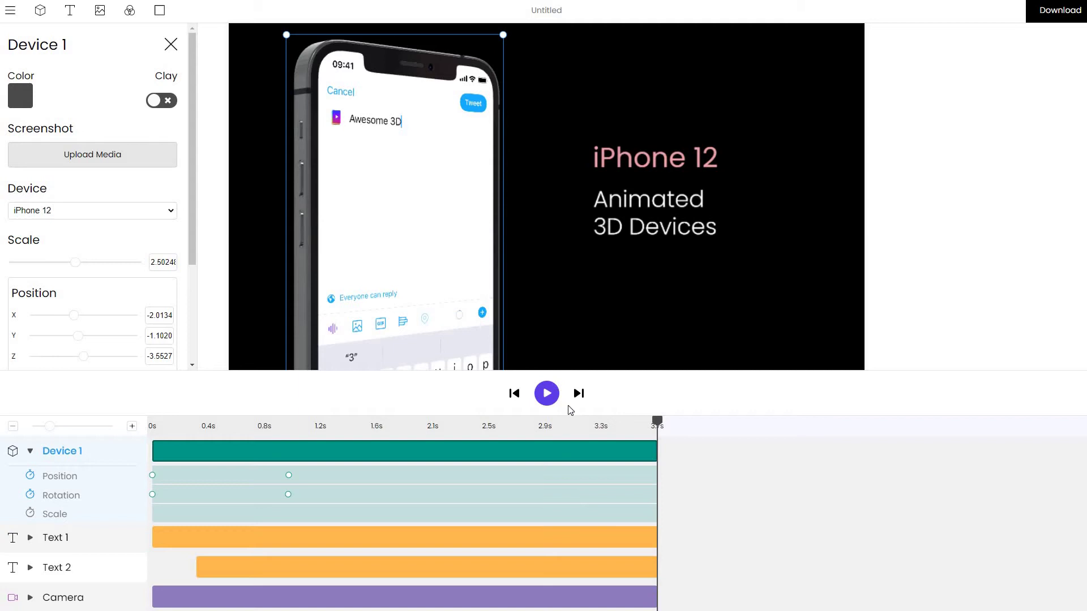
Replace Device 1's screen media with wp5769393.jpg and preview the animation from the start.
left_click(154, 425)
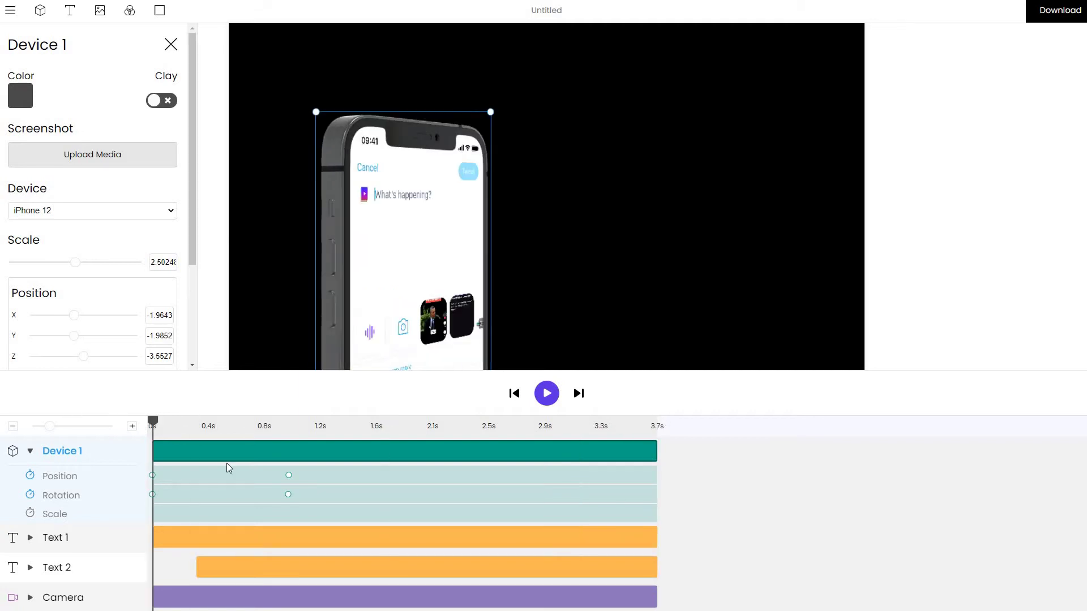
left_click(107, 157)
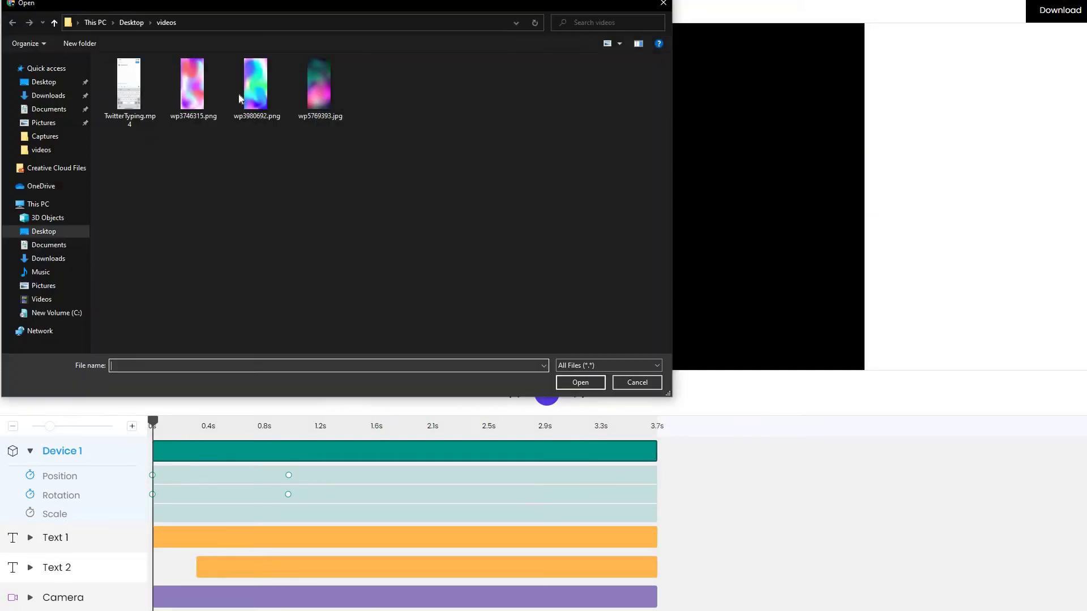
double_click(315, 97)
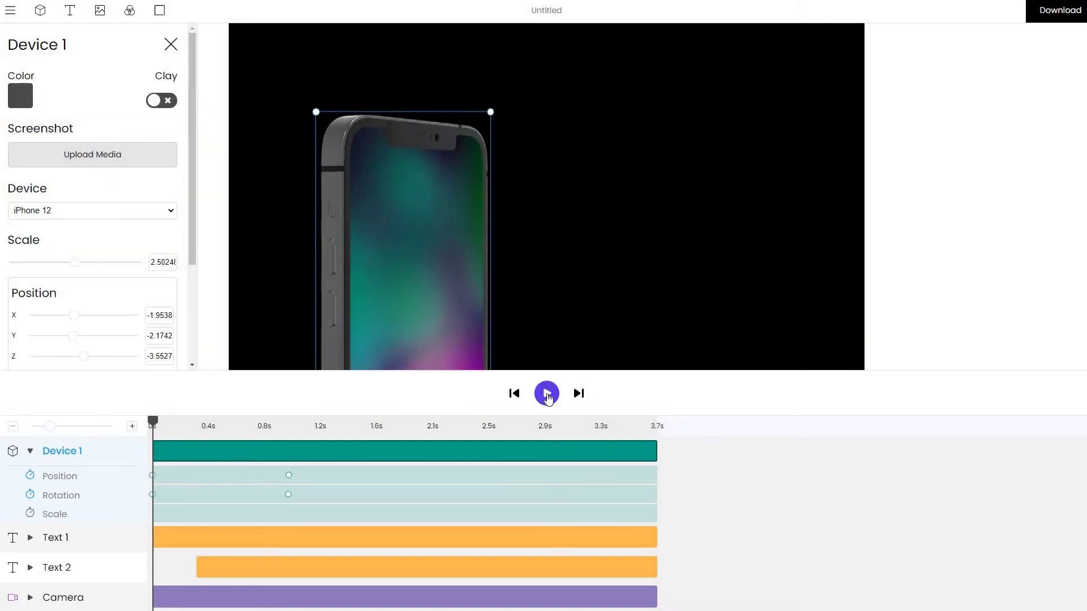
left_click(546, 394)
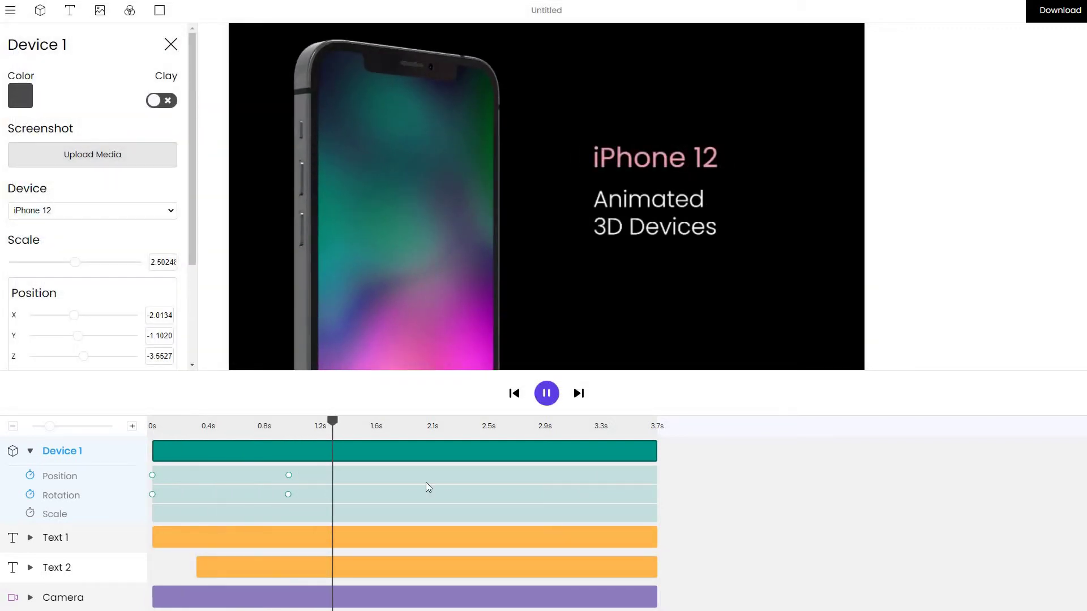
key("space")
Delete the "Animated 3D Devices" and "iPhone 12" text elements from the scene.
left_click(297, 538)
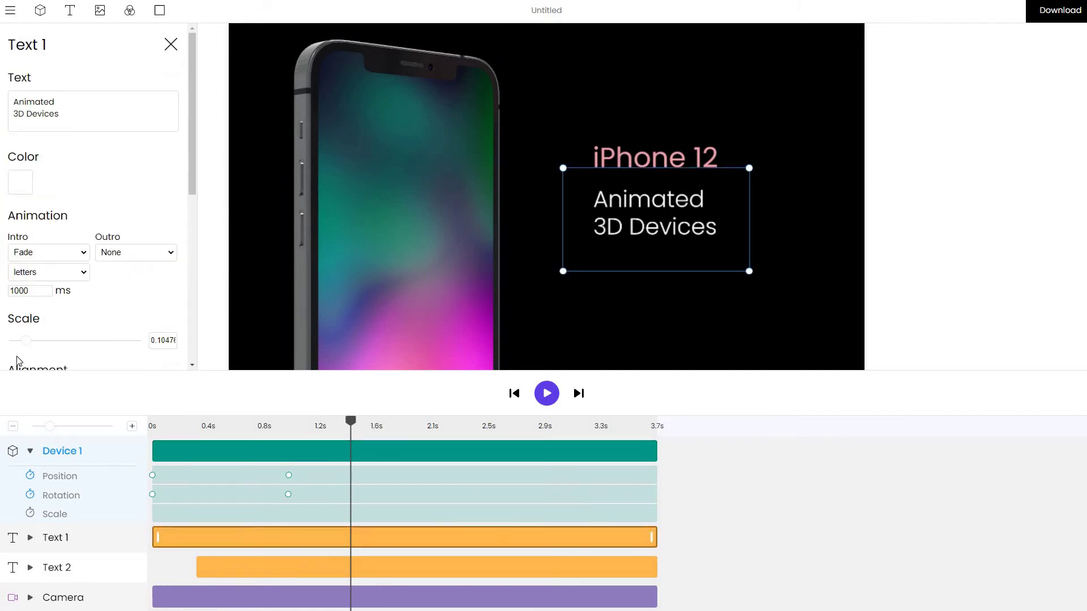
scroll(62, 347, "down", 6)
left_click(62, 347)
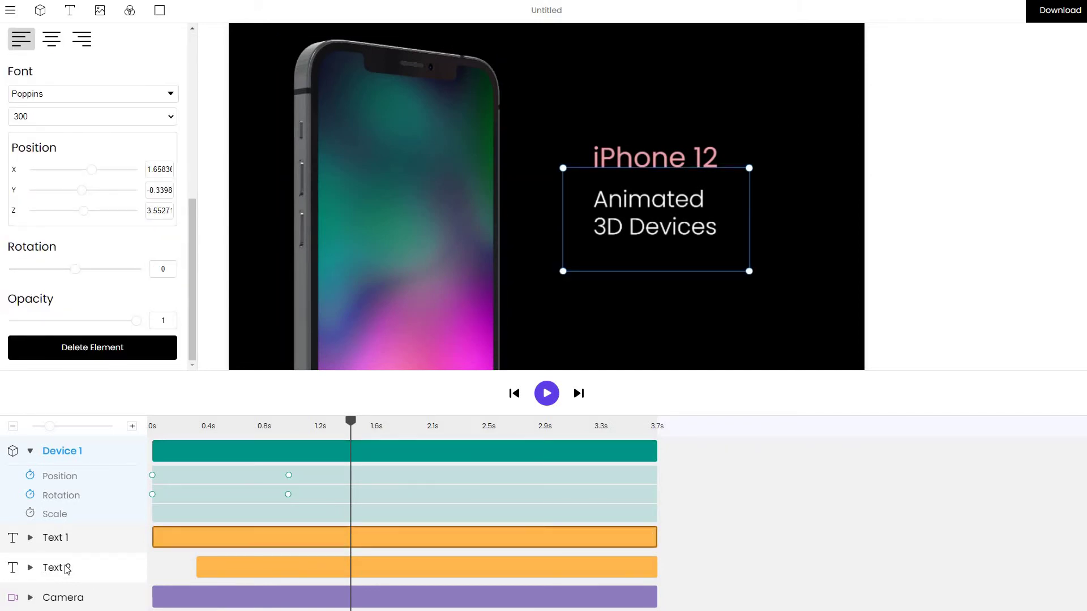
left_click(220, 547)
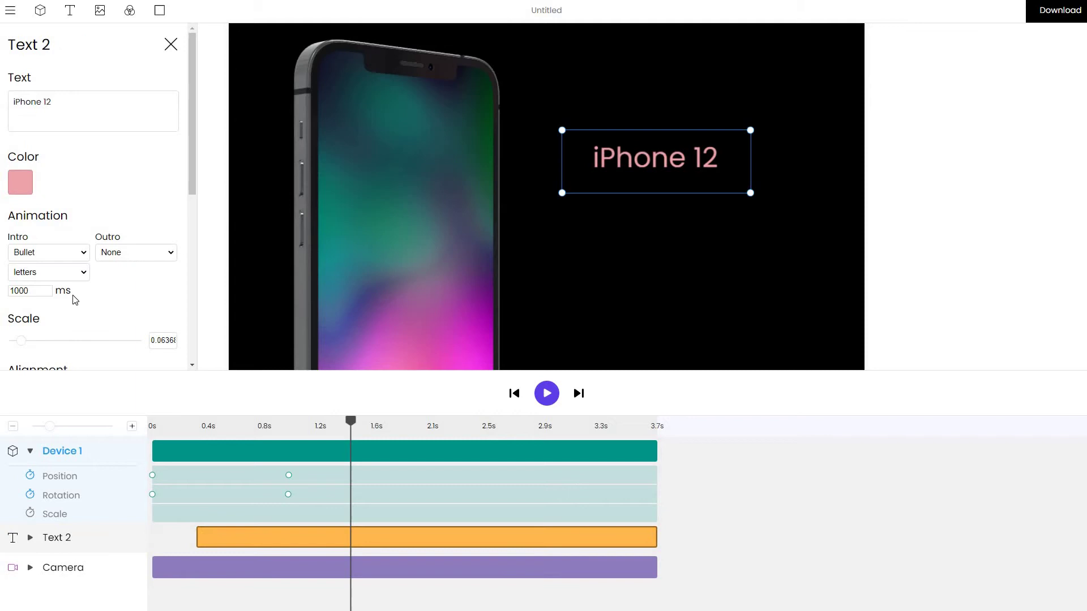
scroll(73, 305, "down", 5)
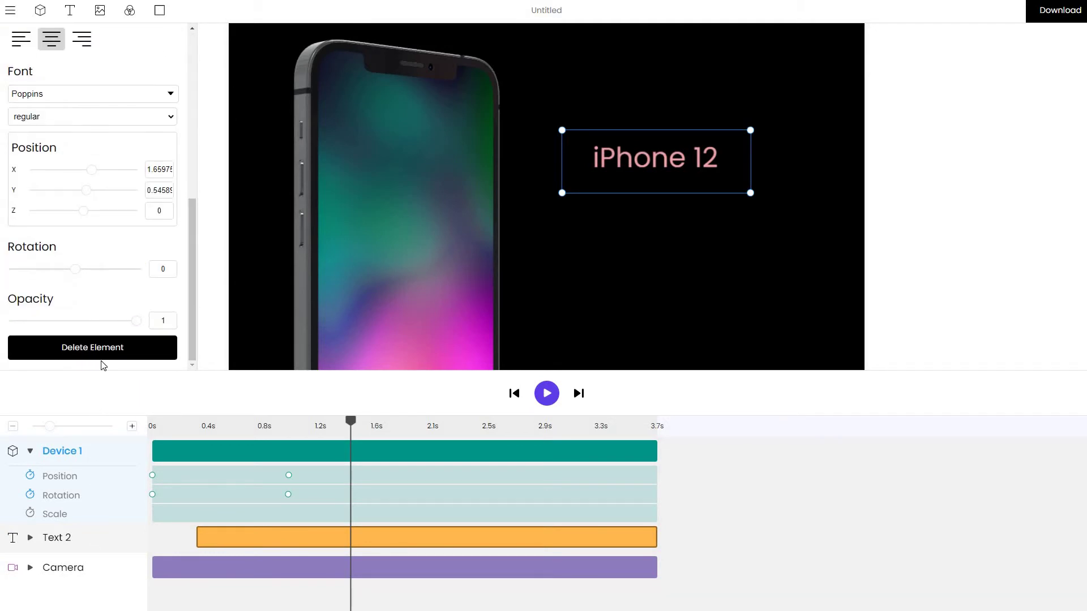
left_click(103, 356)
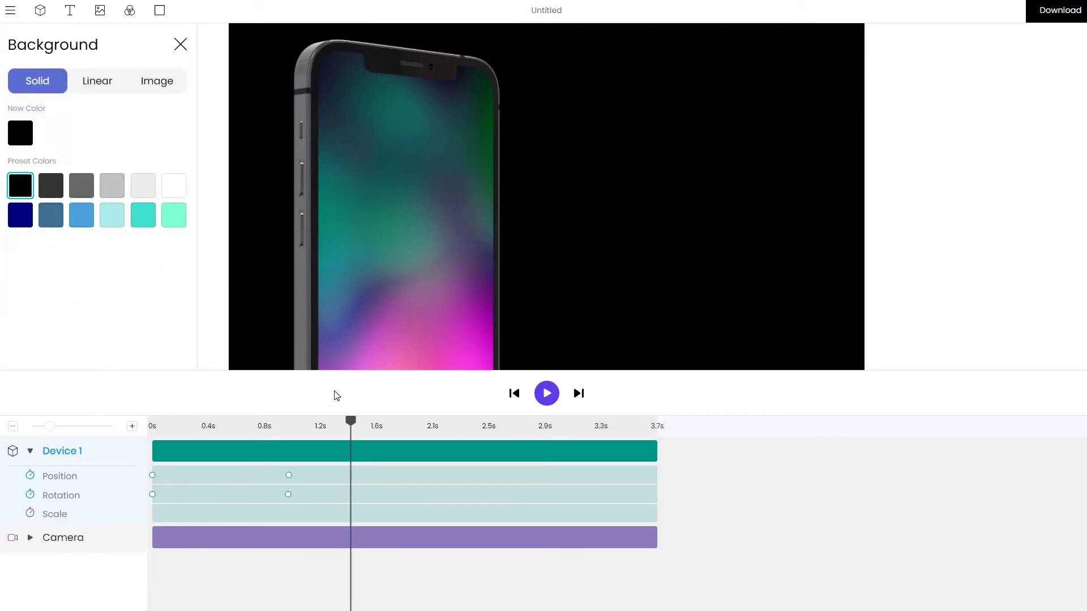
Zoom the camera out to about 0.599 so that more of the phone fits in the frame.
left_click(198, 546)
scroll(492, 322, "down", 3)
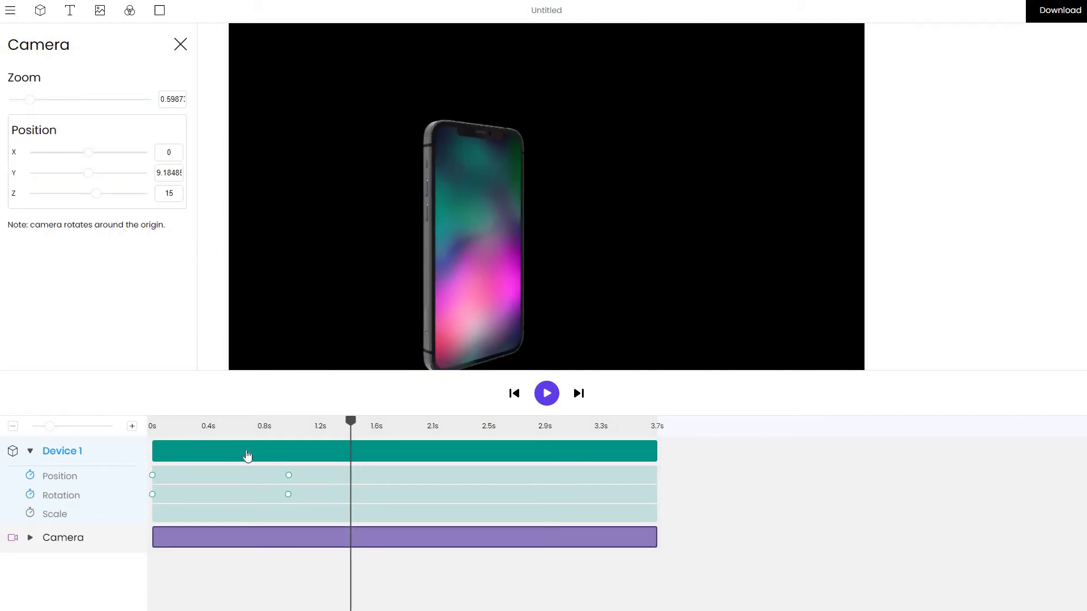
Change the scene's solid background color to the white preset.
left_click(130, 12)
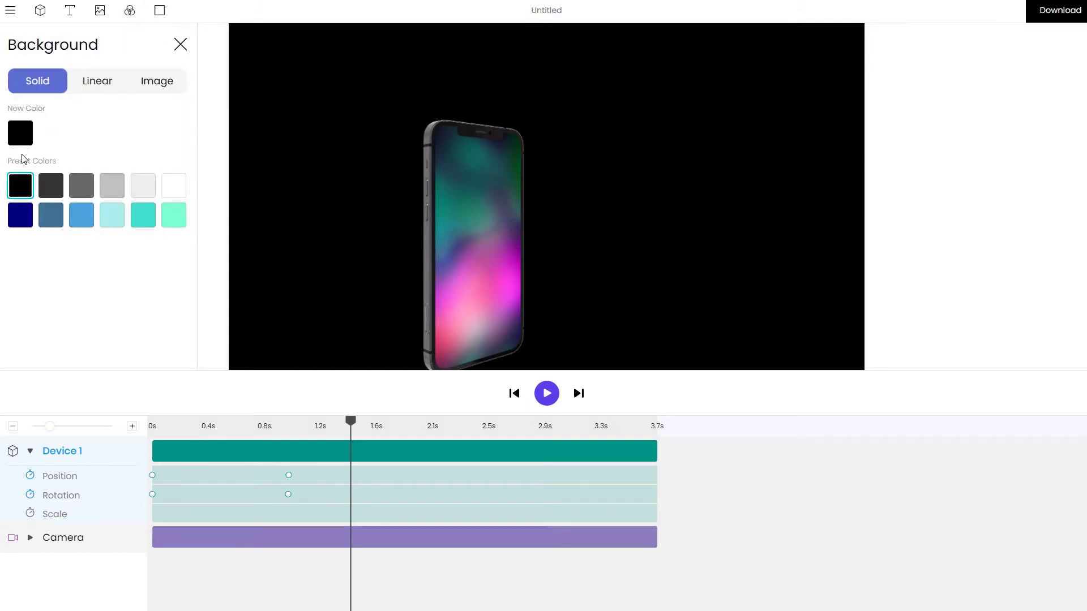
left_click(175, 193)
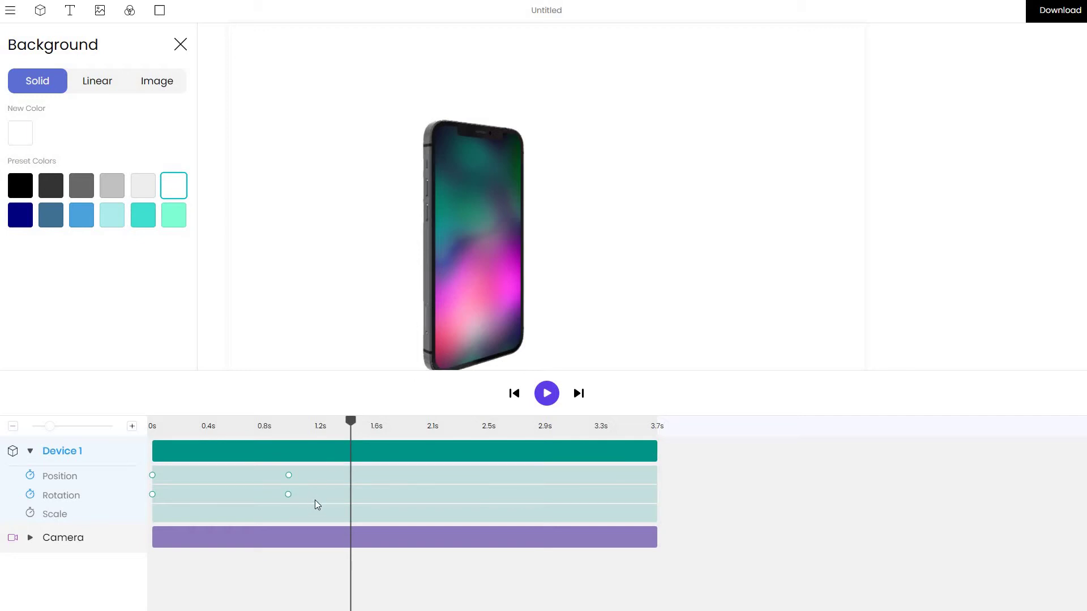
Inspect Device 1's two position keyframes and scrub between them to examine how the phone moves.
left_click(152, 425)
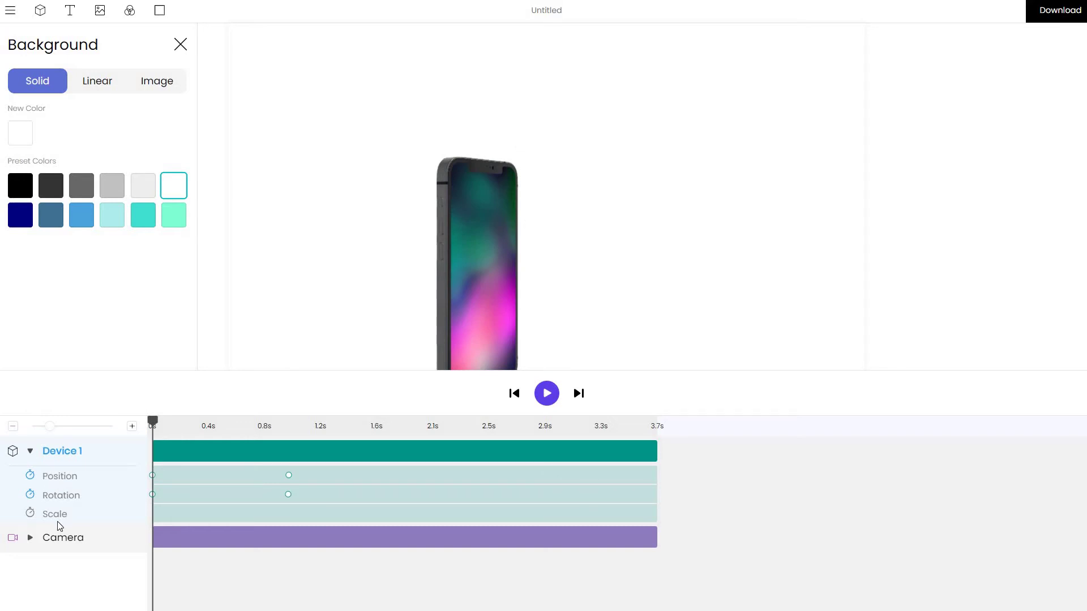
left_click(152, 476)
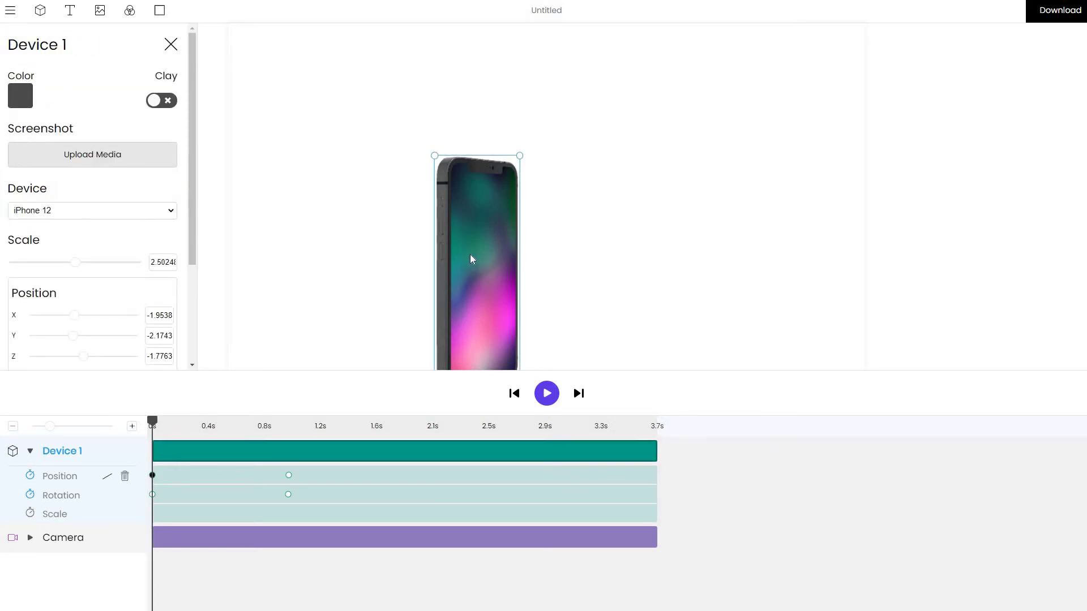
left_click(288, 475)
left_click(288, 475)
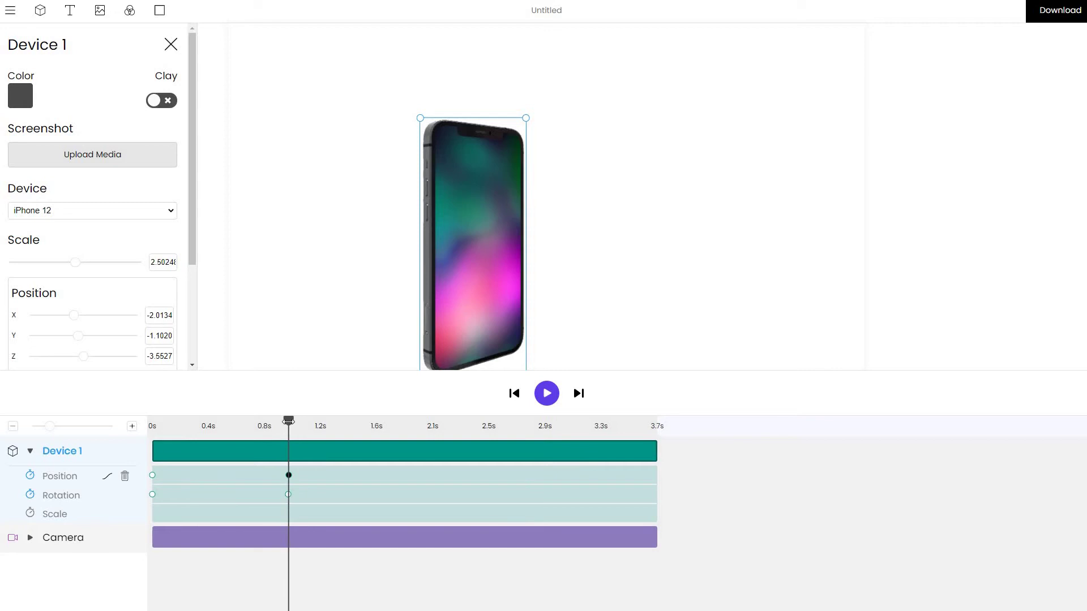
left_click_drag(191, 421, 153, 421)
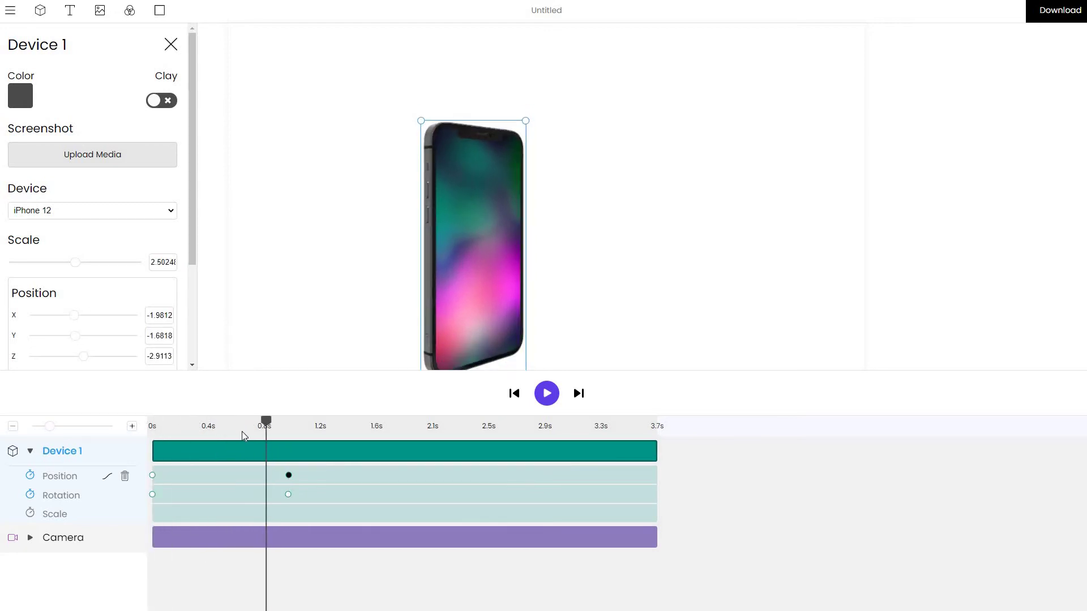
left_click_drag(266, 423, 222, 424)
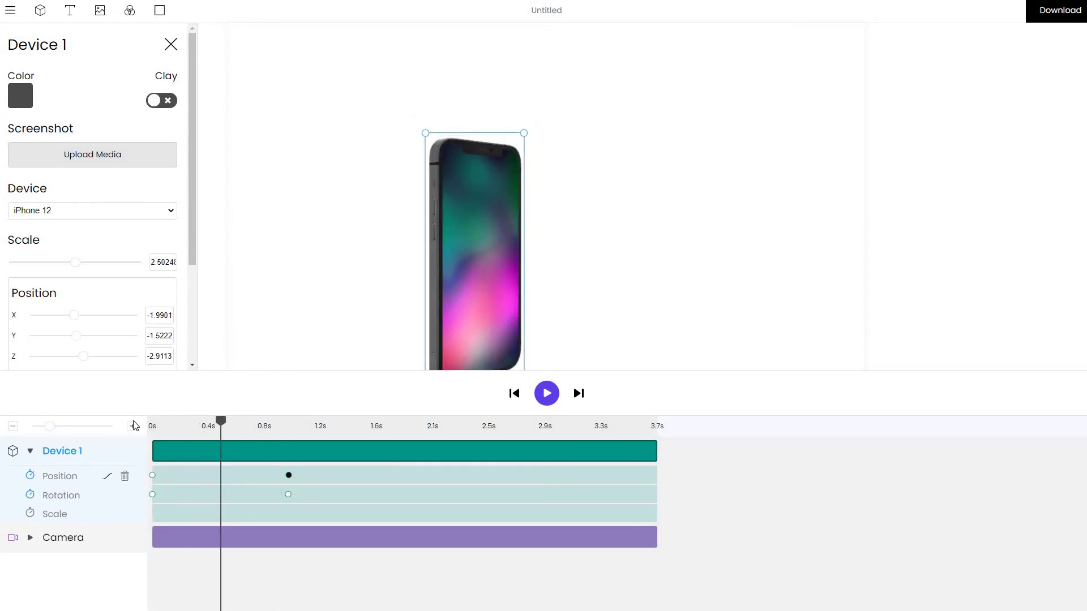
left_click_drag(134, 425, 136, 425)
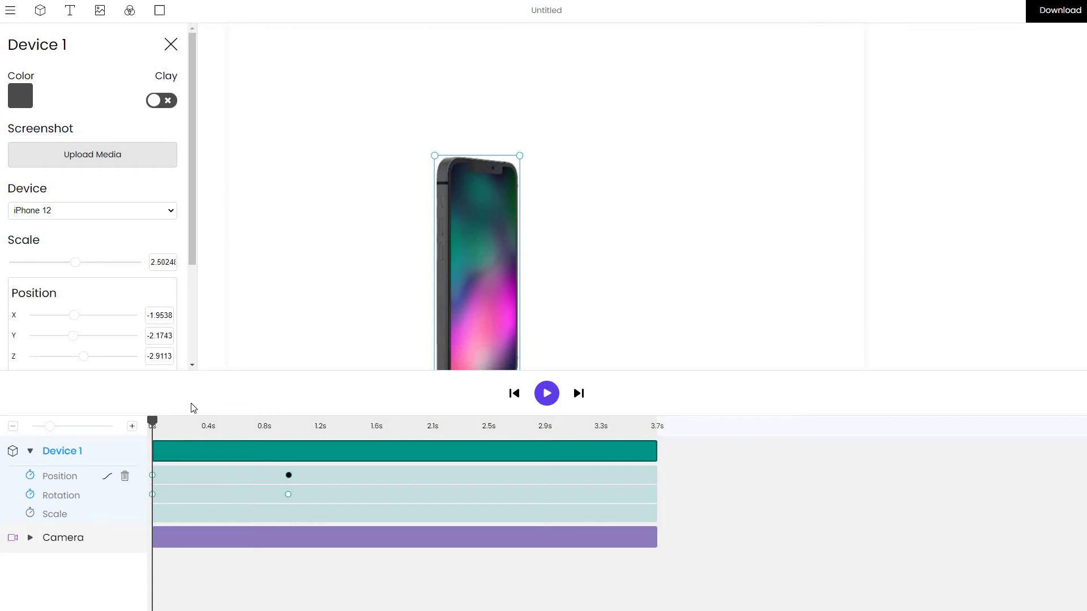
left_click_drag(155, 422, 185, 422)
Examine the rotation values at Device 1's first and second rotation keyframes and scrub the timeline between them.
left_click(153, 494)
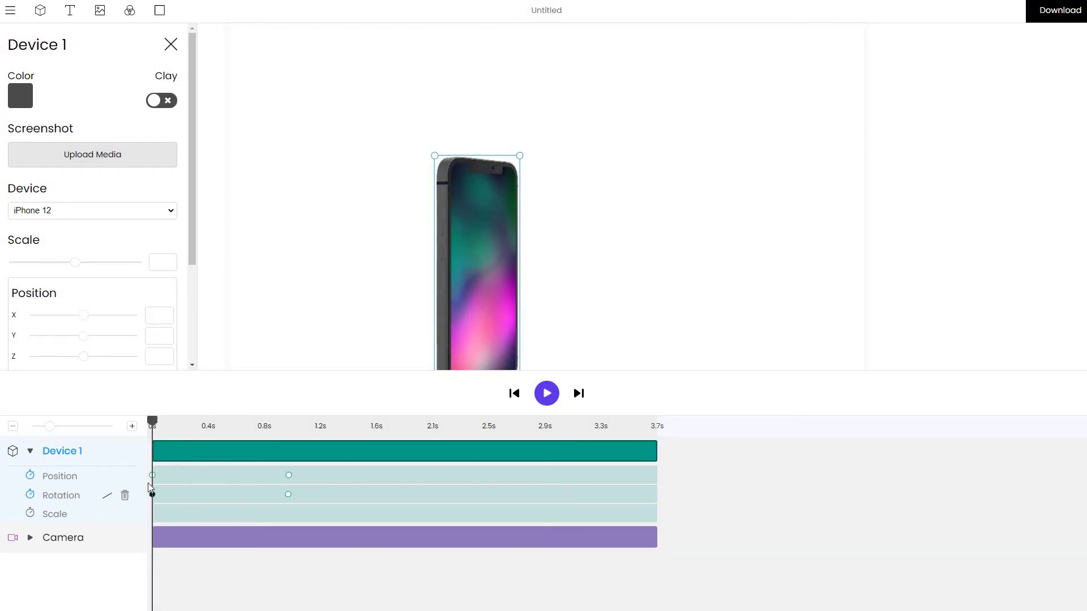
scroll(129, 331, "down", 3)
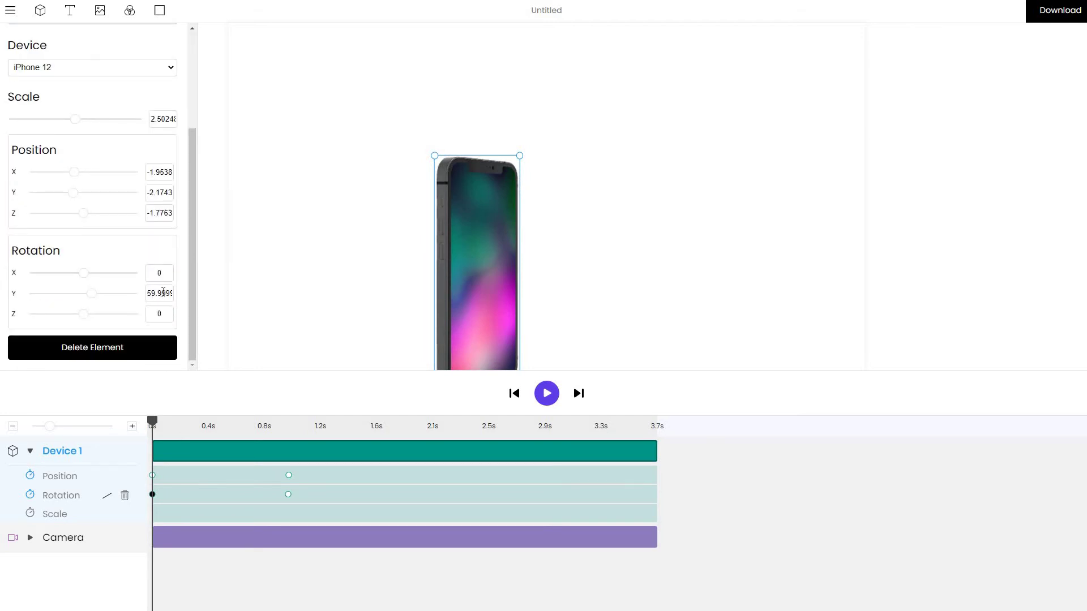
left_click(289, 496)
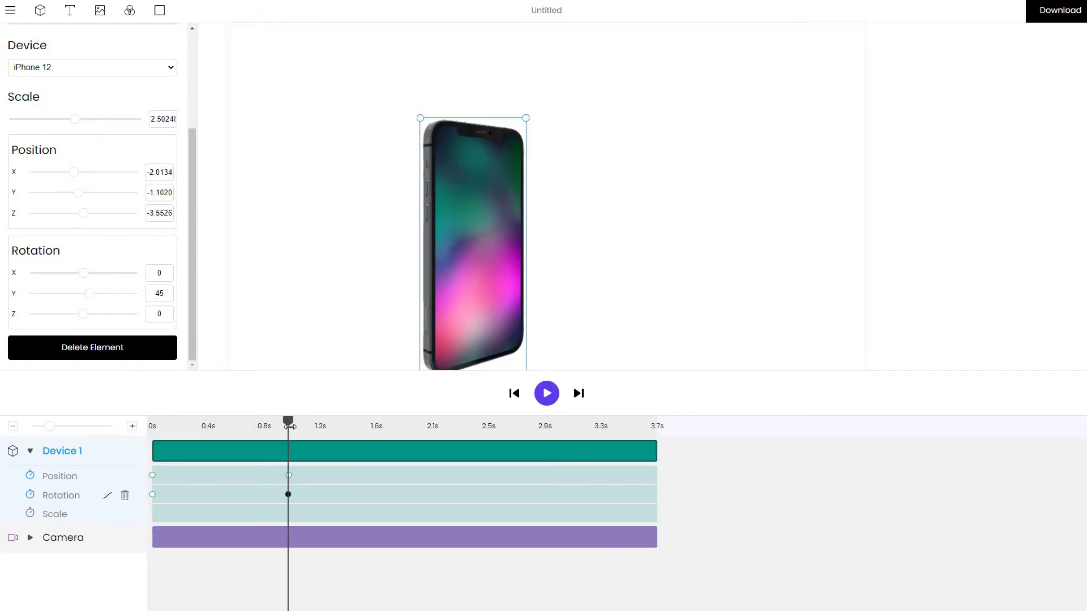
left_click_drag(149, 427, 182, 426)
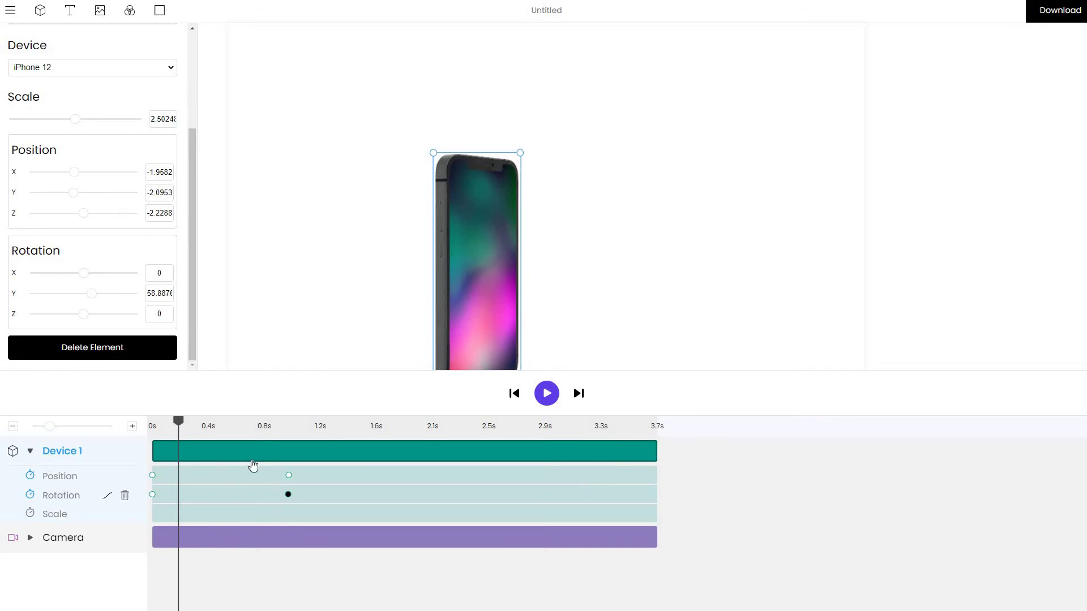
left_click_drag(178, 425, 113, 433)
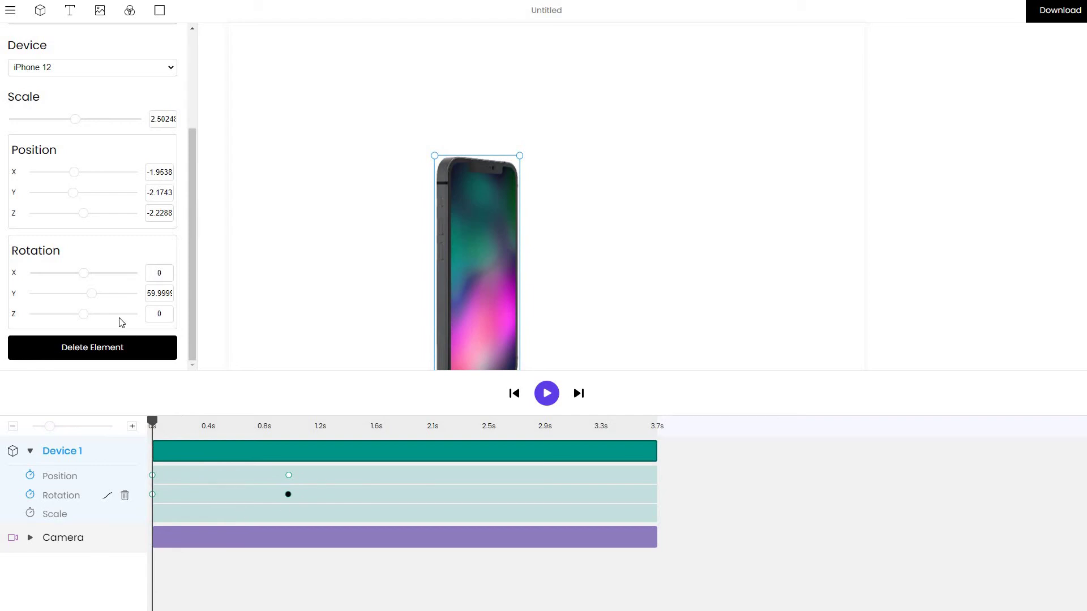
Delete Device 1 and add a new iPhone 12 device, enlarged to a scale of about 2.89.
left_click(109, 349)
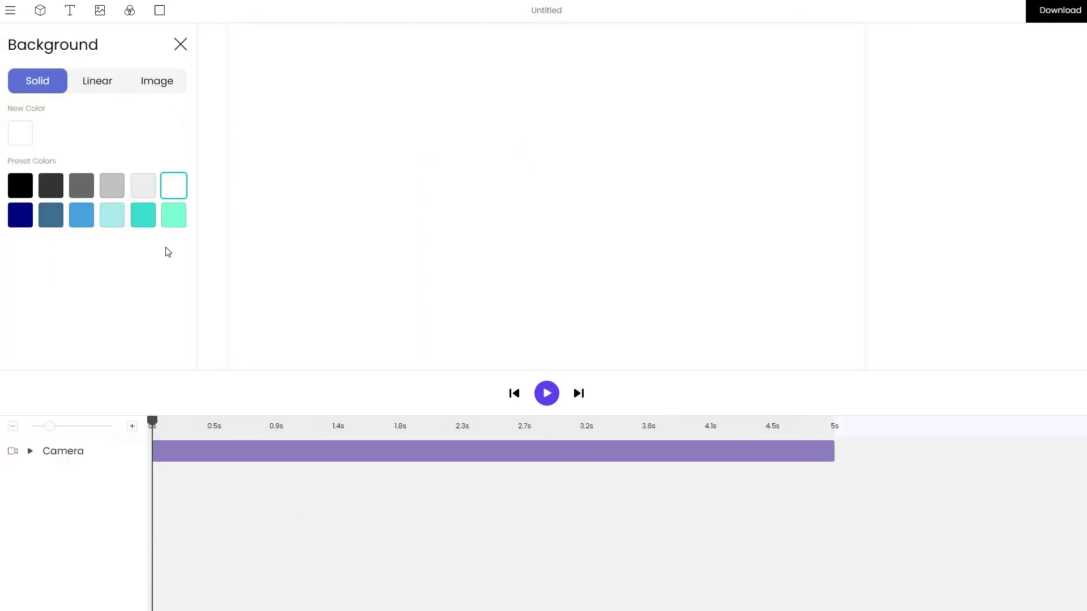
left_click(40, 12)
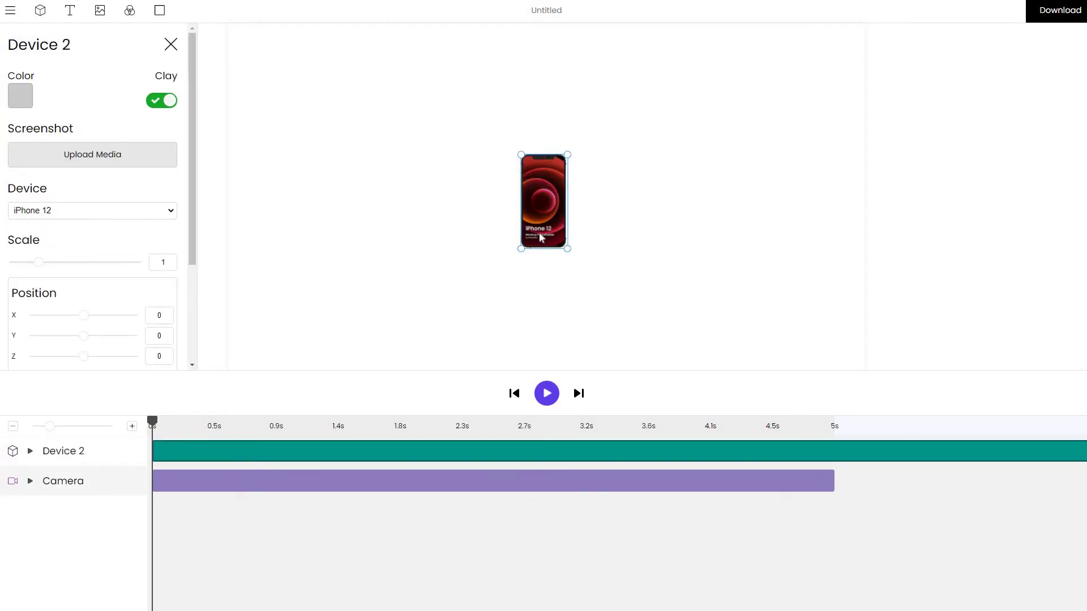
left_click_drag(540, 204, 592, 112)
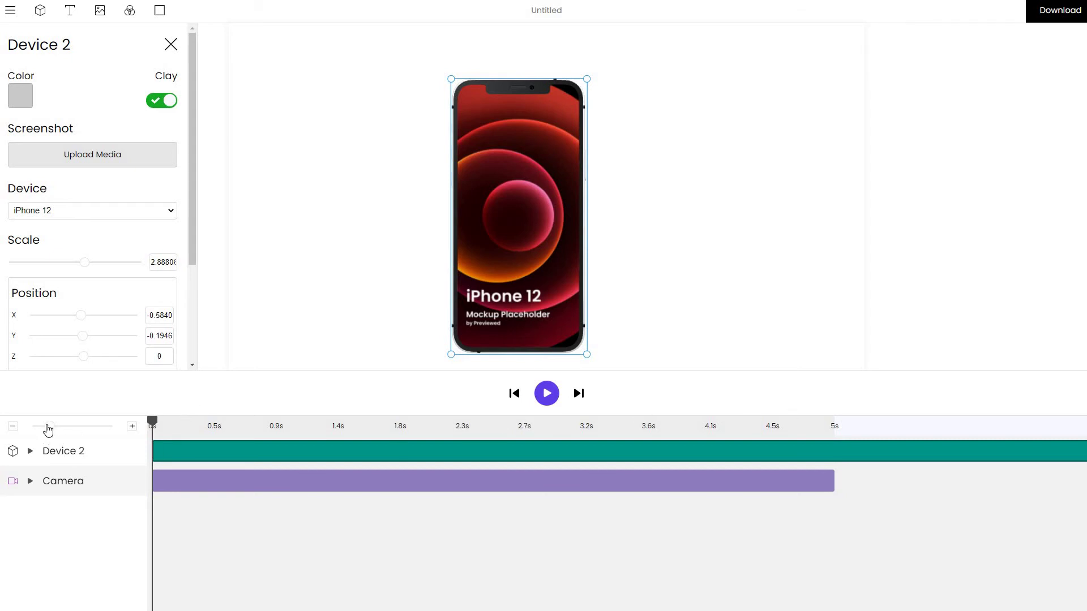
Shorten Device 2's timeline clip to about 6.9 s.
left_click_drag(48, 429, 40, 428)
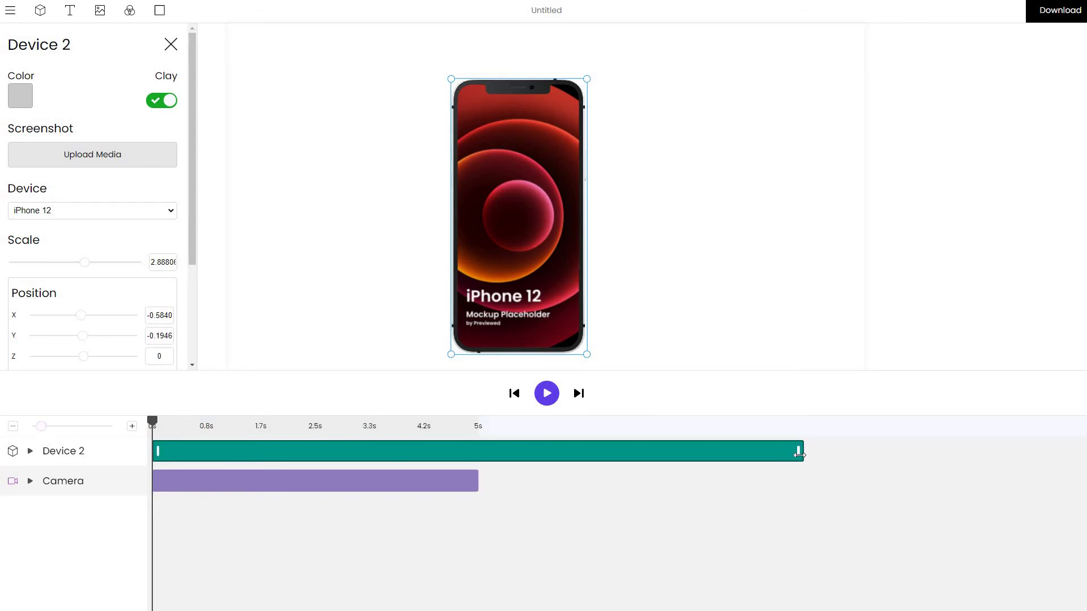
left_click_drag(799, 454, 599, 467)
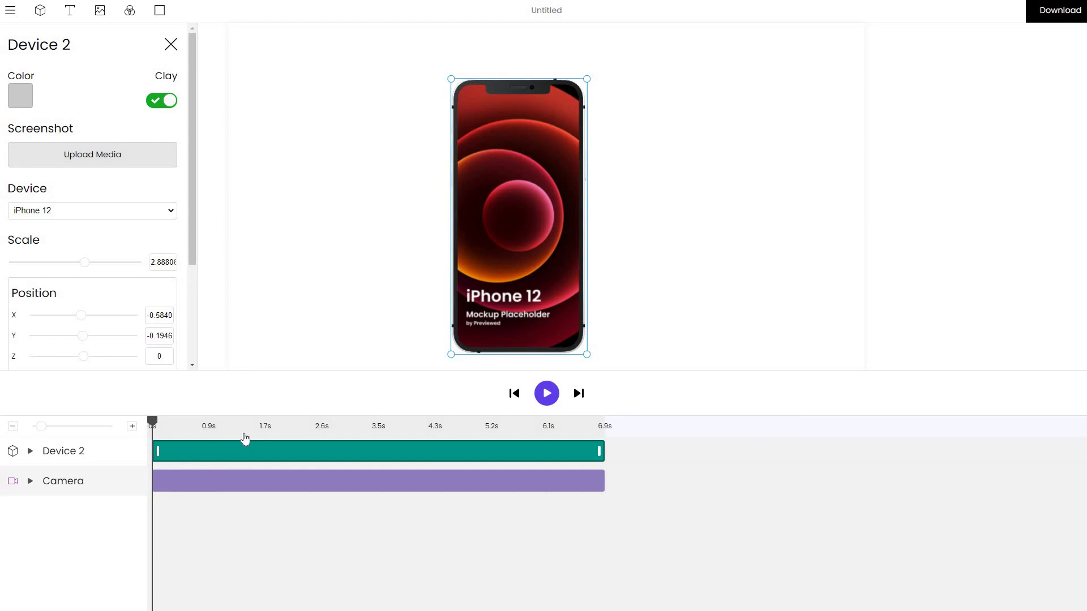
Move Device 2 to the canvas's left side at about X -5.75 and enable position keyframing at 0 s.
left_click_drag(501, 228, 341, 211)
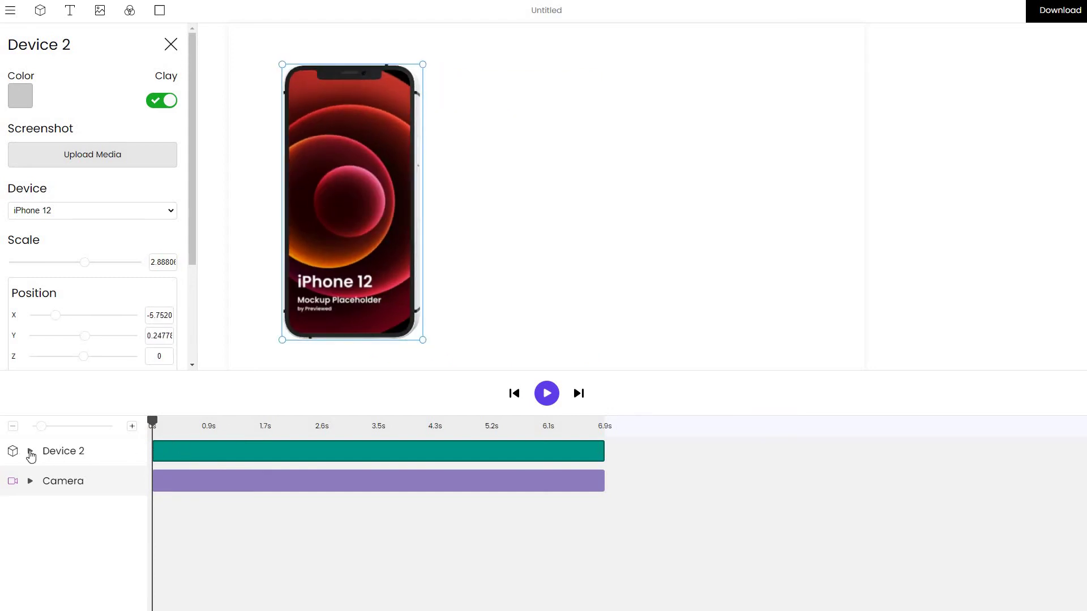
left_click(30, 453)
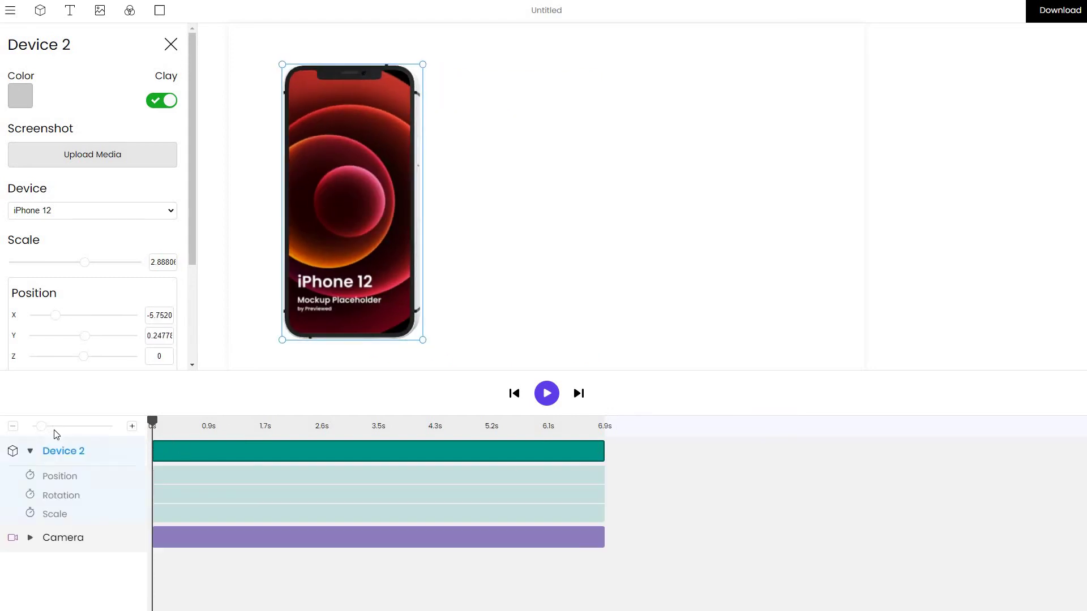
left_click(31, 477)
Add a second position keyframe at about 5 s with Device 2 moved to the canvas's right side, about X 6.3.
left_click_drag(193, 428, 476, 415)
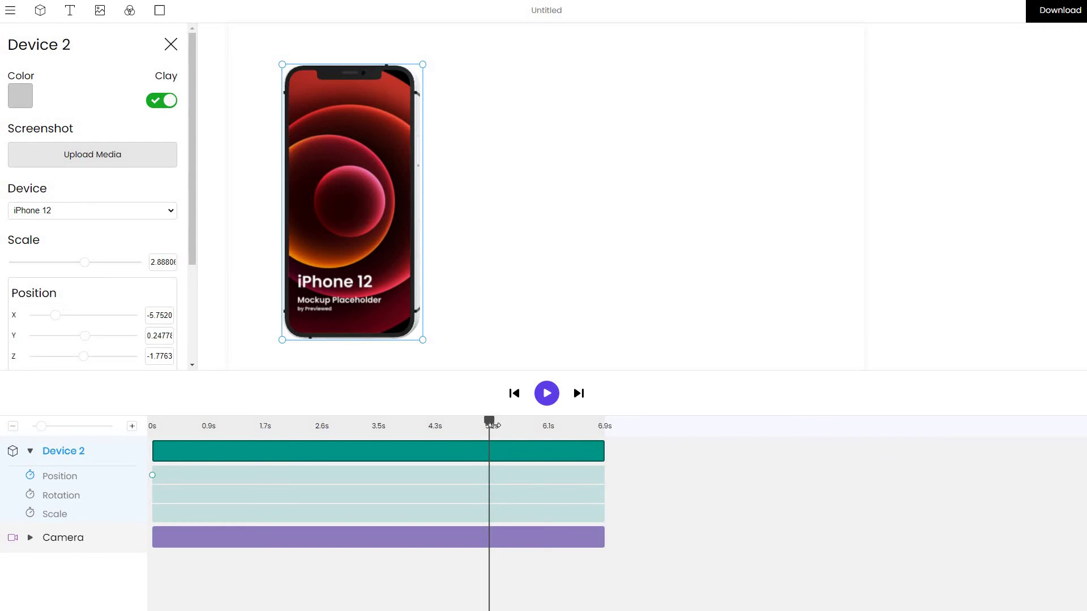
left_click_drag(494, 424, 482, 424)
left_click_drag(352, 214, 596, 228)
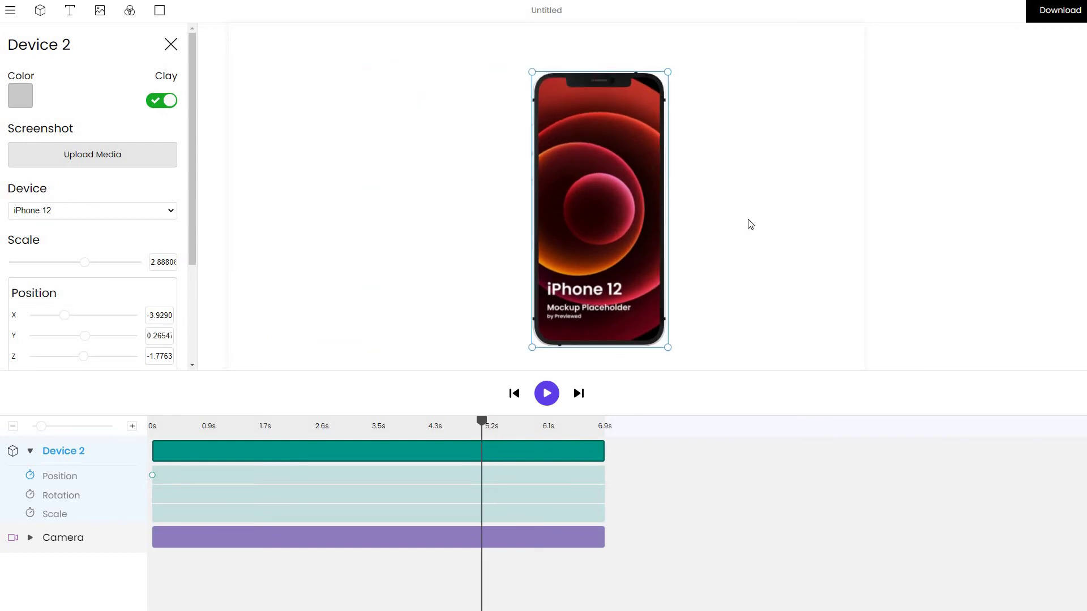
left_click_drag(750, 224, 739, 225)
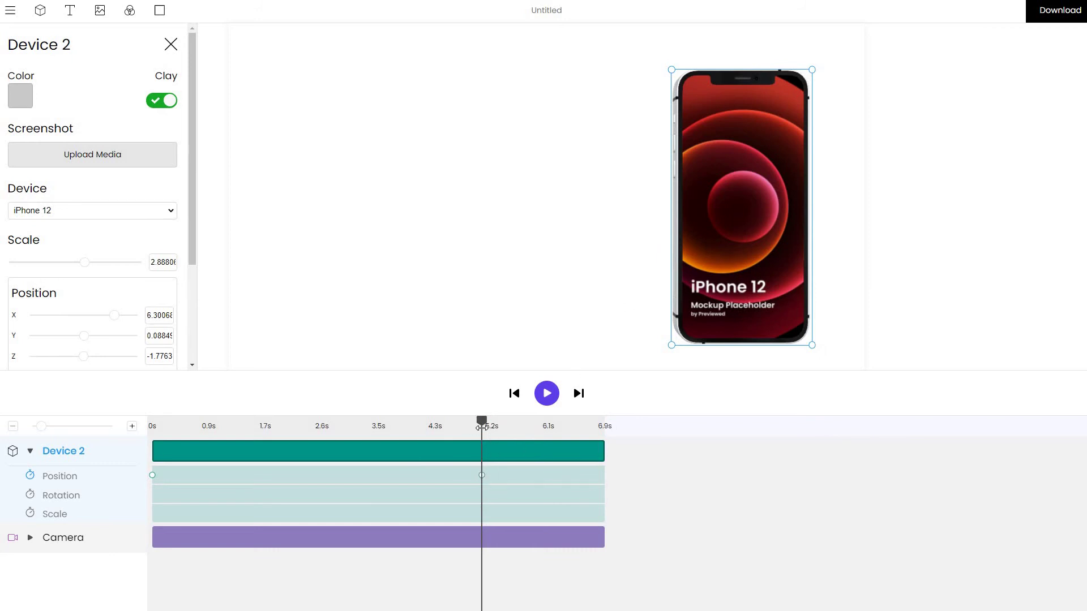
Scrub through the timeline to examine Device 2's movement between its two position keyframes.
left_click_drag(476, 423, 109, 427)
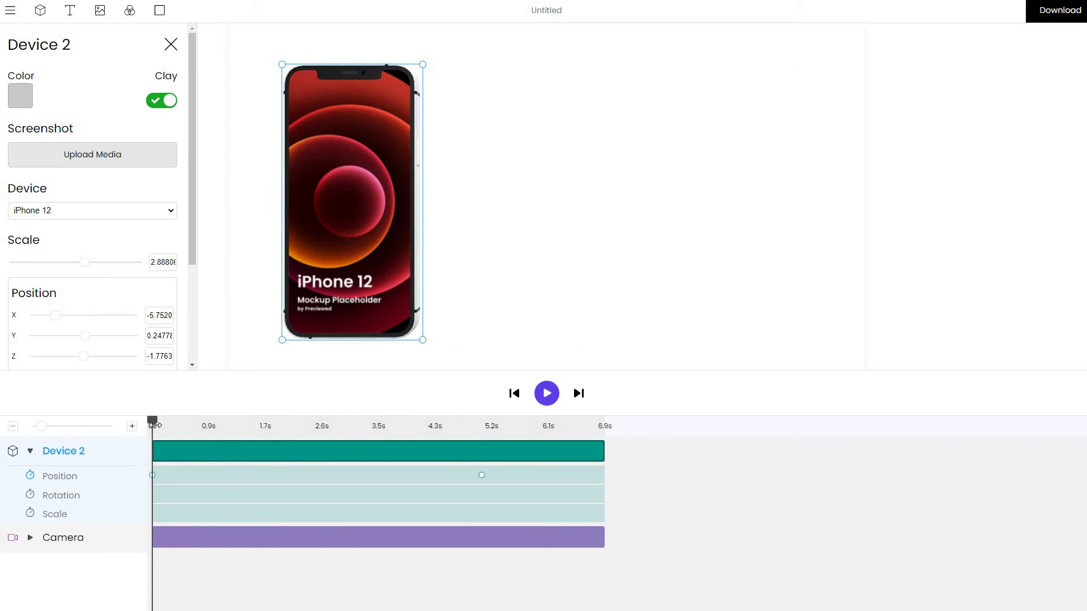
left_click_drag(186, 433, 474, 478)
left_click(467, 429)
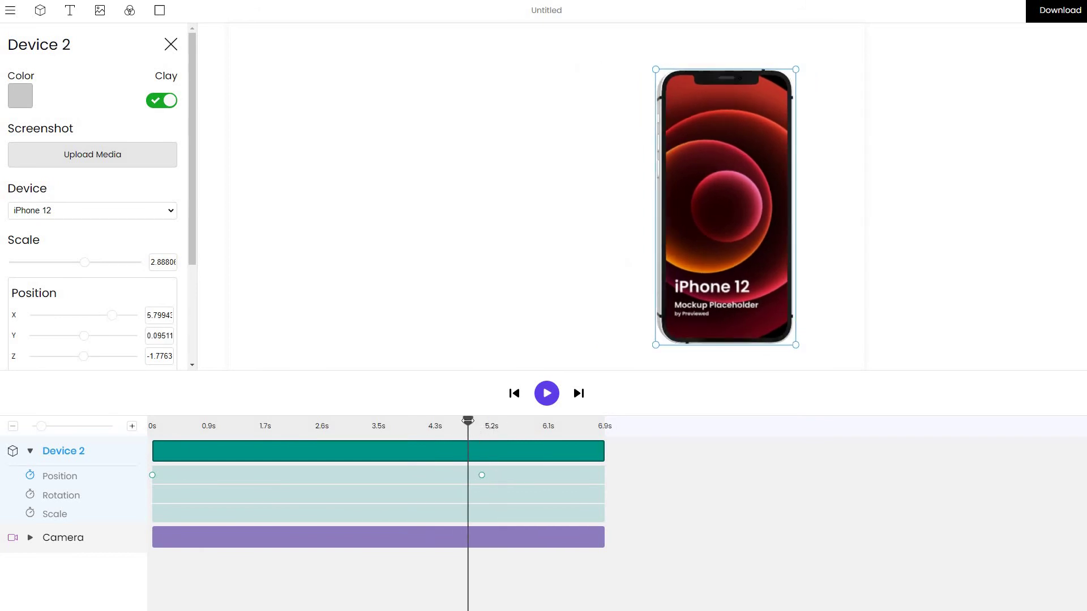
left_click(481, 426)
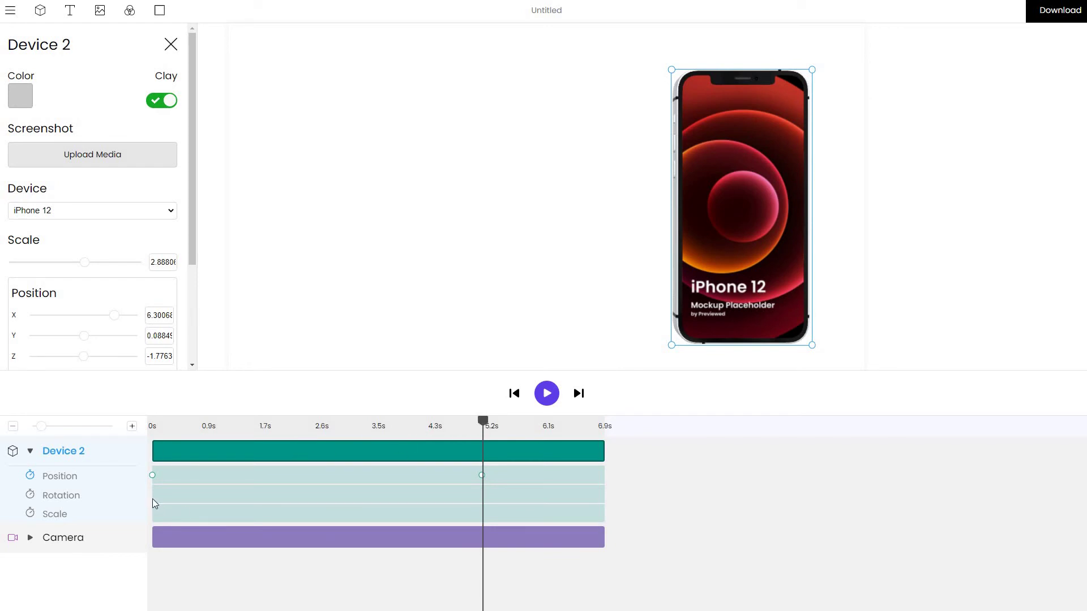
left_click(445, 422)
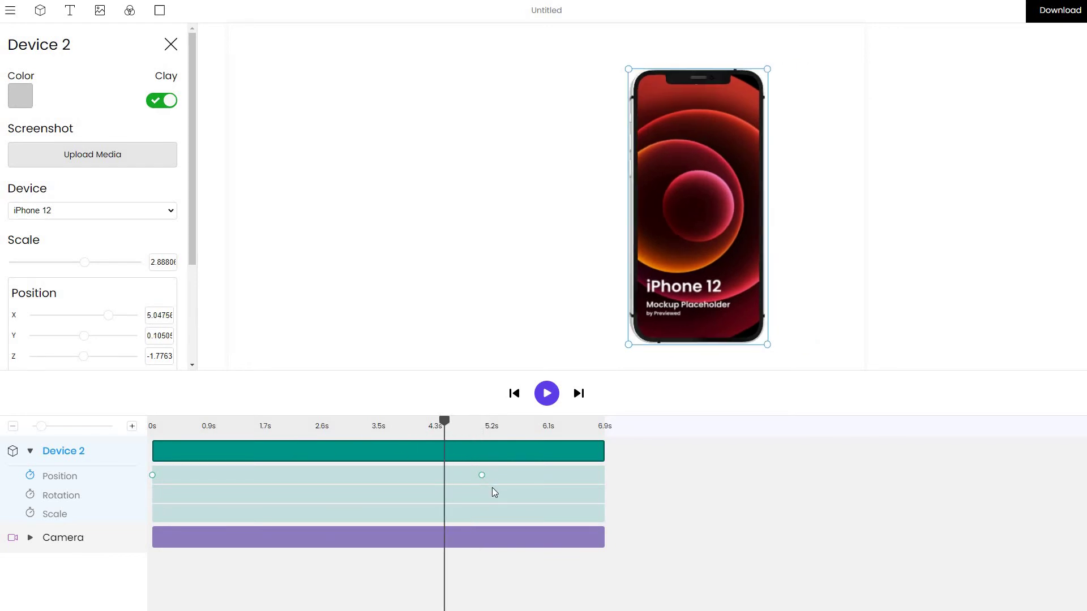
Set the easing of Device 2's second position keyframe to Elastic In & Out.
left_click(481, 474)
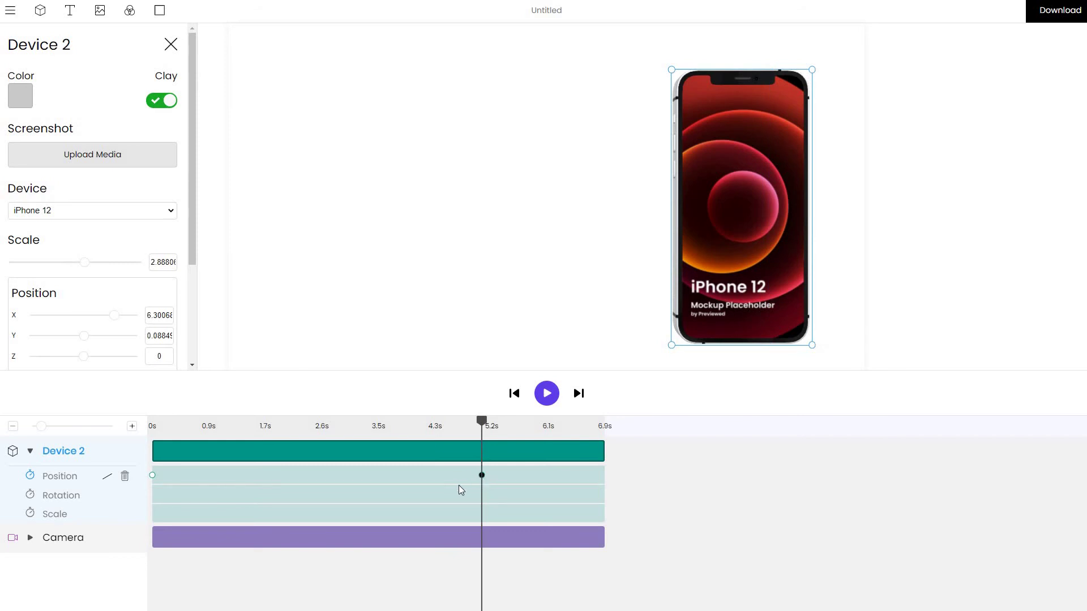
left_click(93, 480)
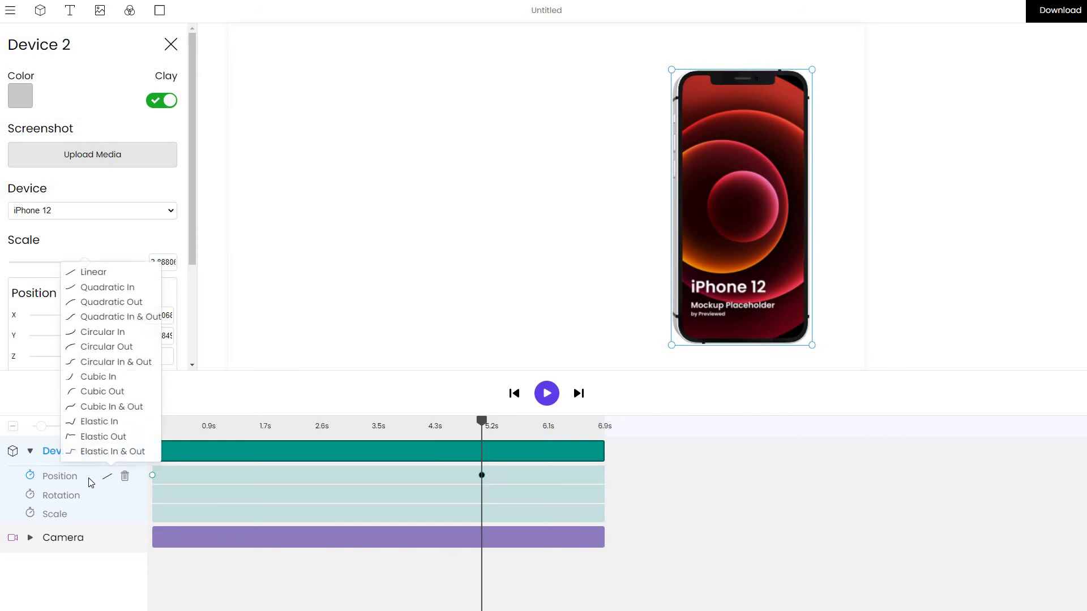
left_click(113, 453)
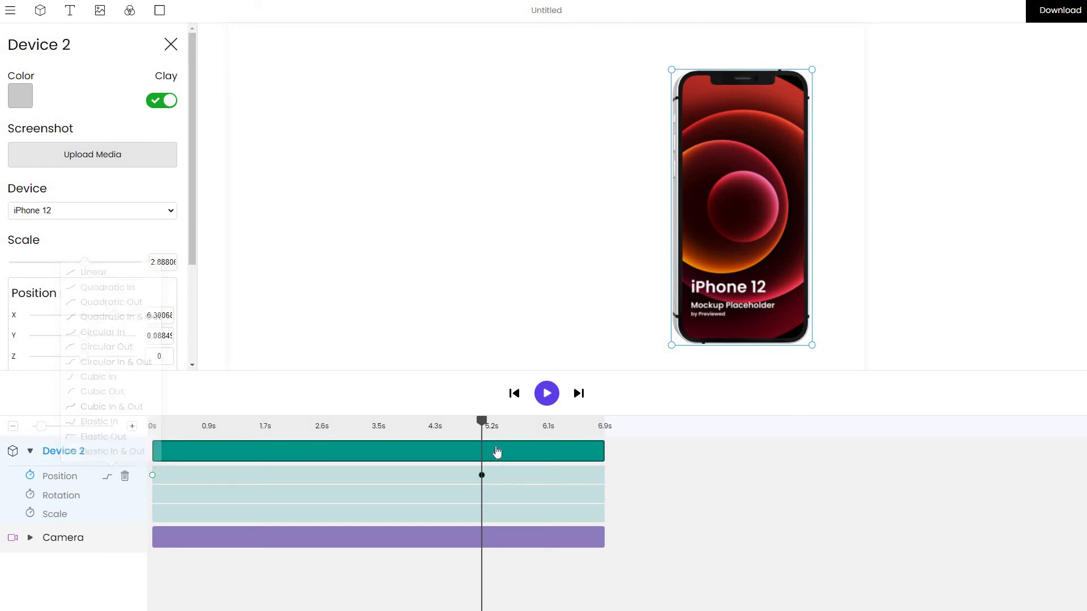
Play Device 2's animation from the start, stop it near the end and return to 0 s.
left_click(514, 393)
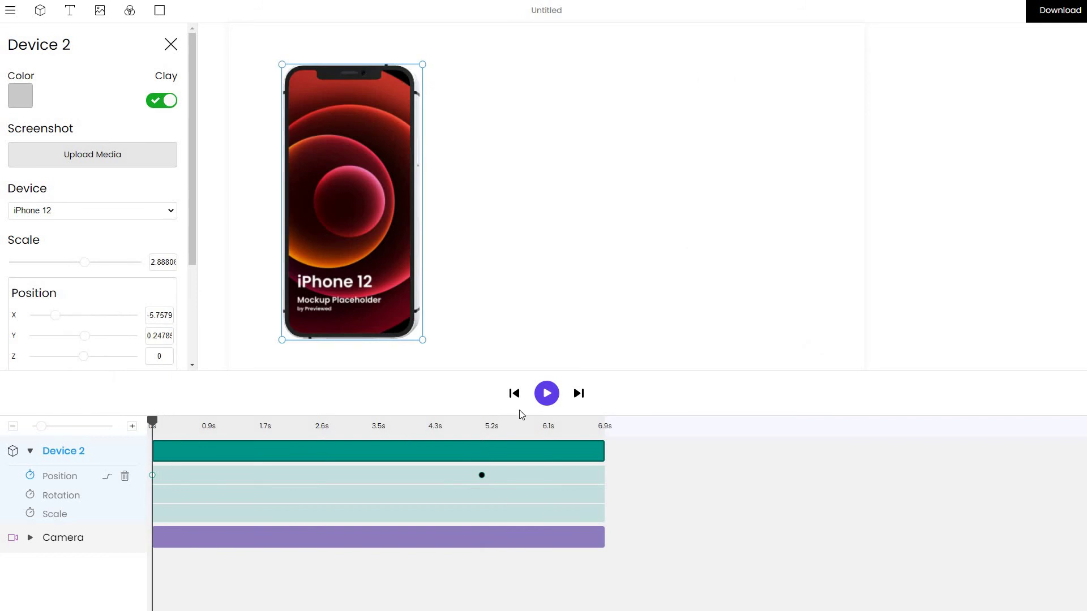
key("space")
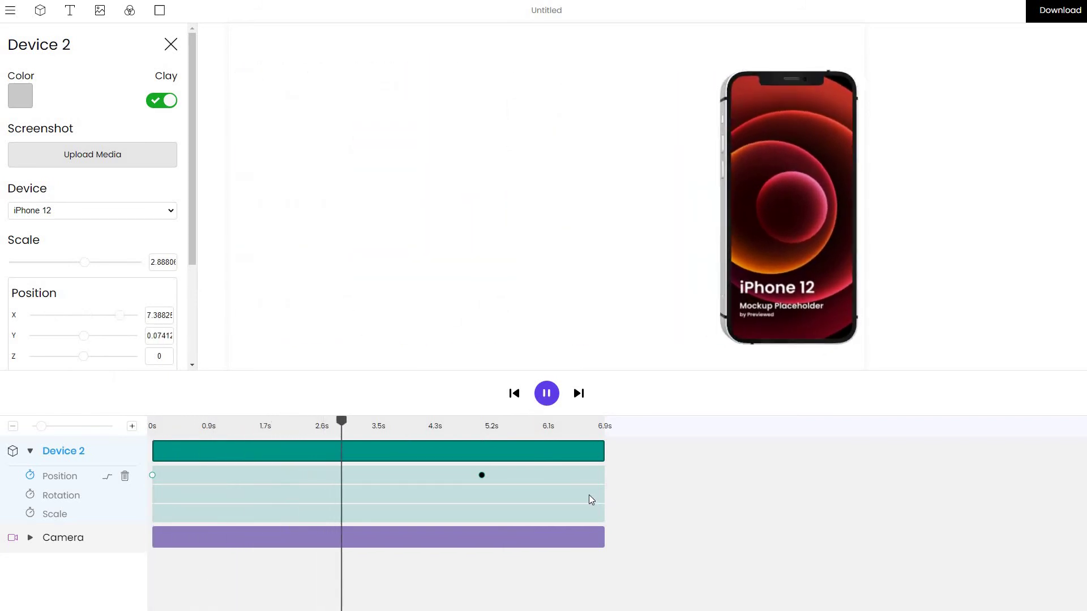
left_click(546, 395)
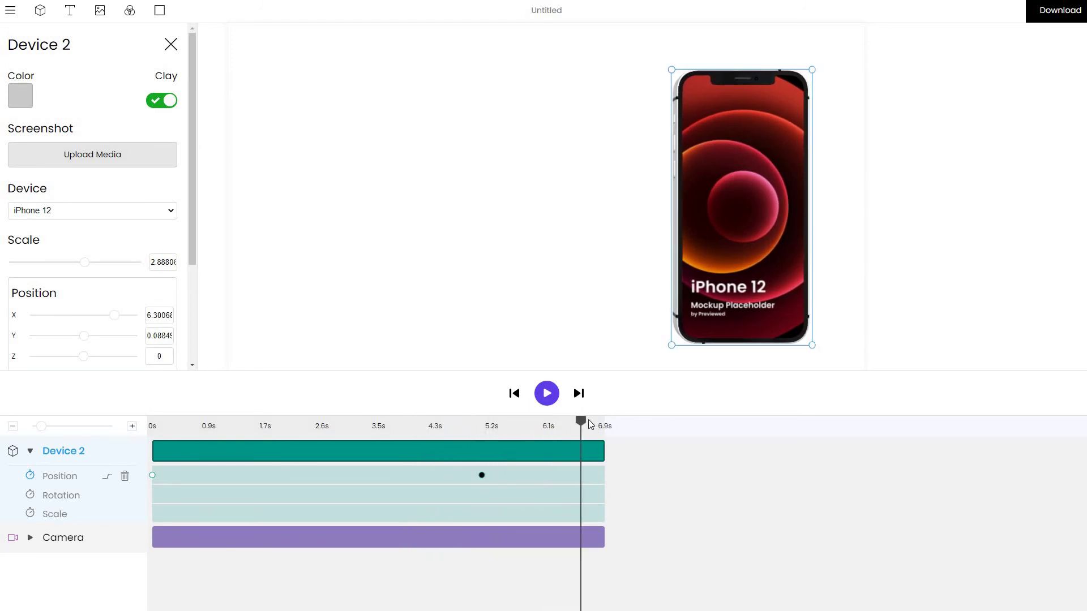
left_click_drag(583, 422, 112, 419)
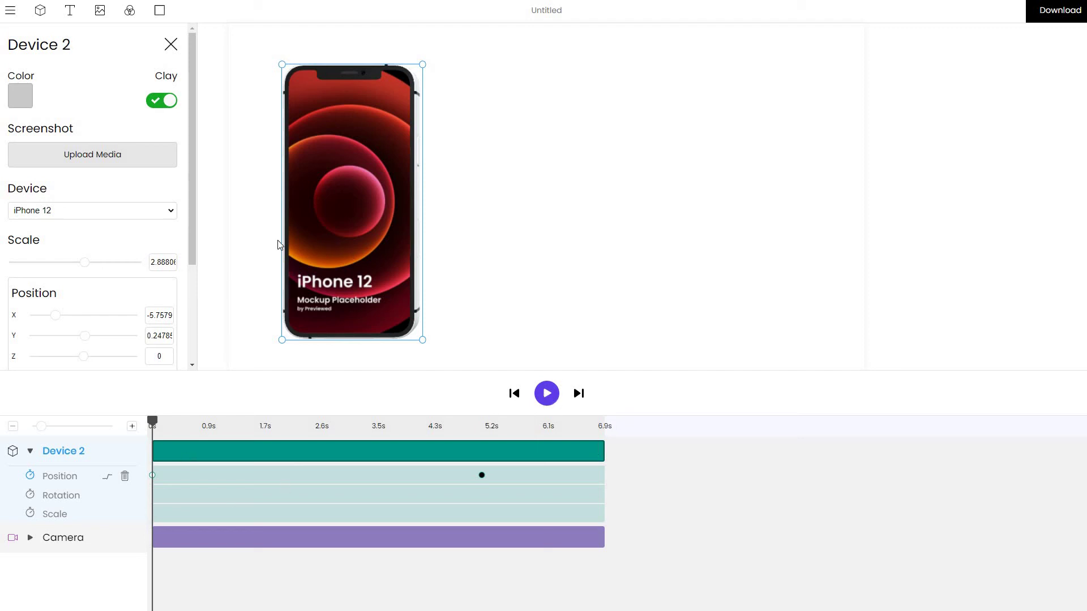
Put wp3980692.png on Device 2's screen and shift its starting position at 0 s to about X -6.29, Y 0.55.
left_click(138, 165)
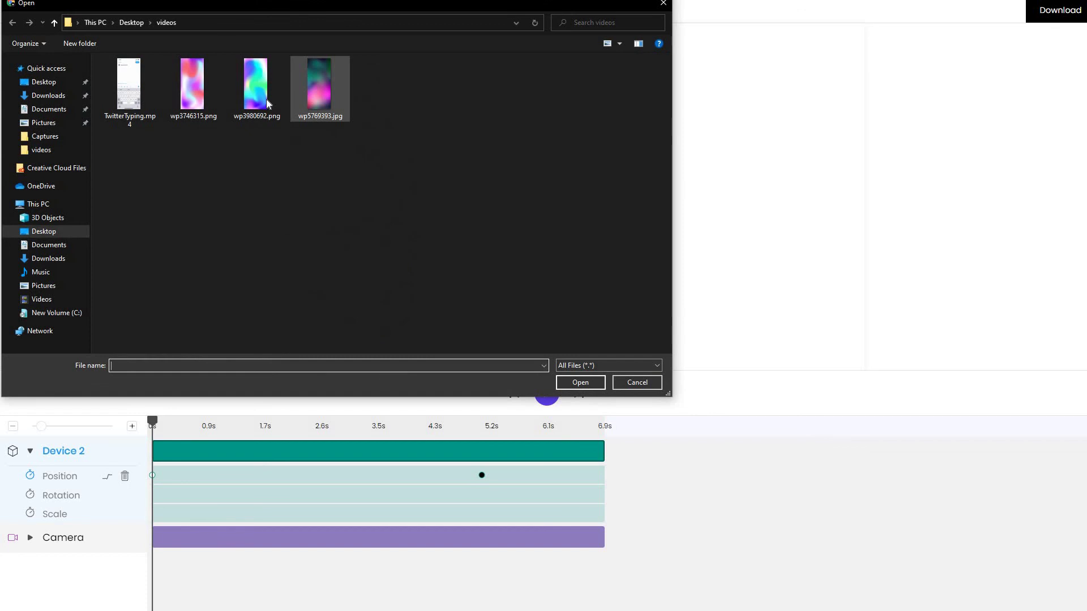
double_click(256, 91)
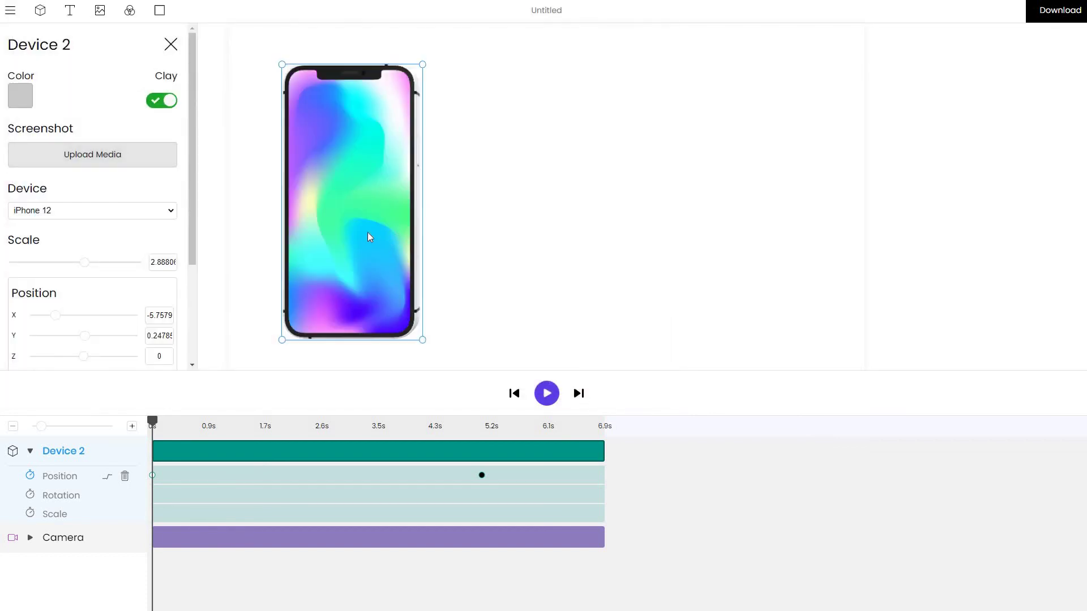
left_click_drag(371, 236, 354, 225)
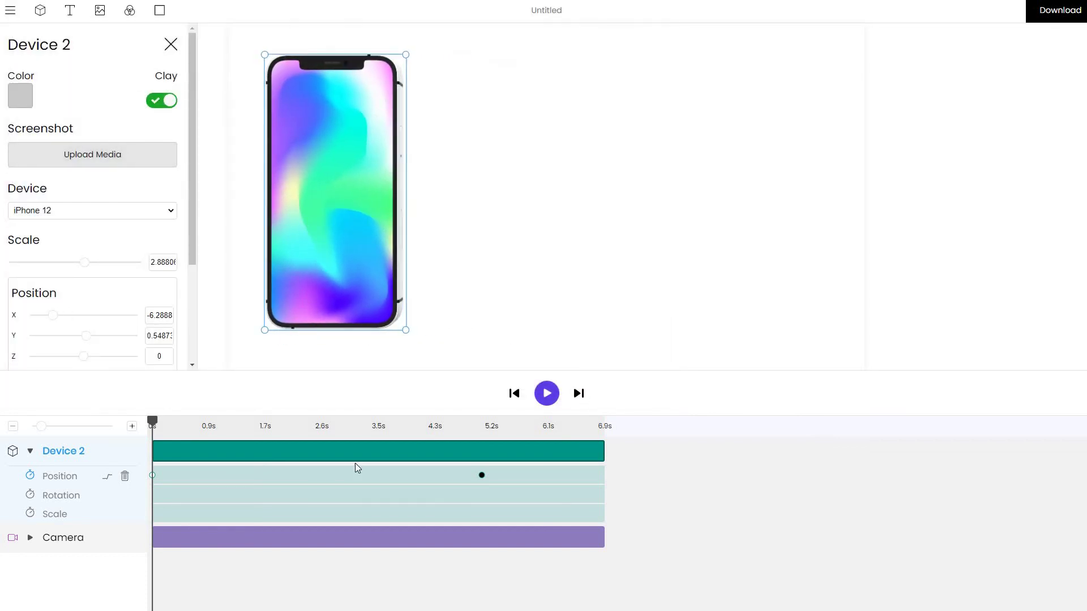
Scrub through Device 2's movement, return to 0 s and add a starting rotation keyframe there.
left_click(442, 425)
left_click_drag(209, 425, 102, 427)
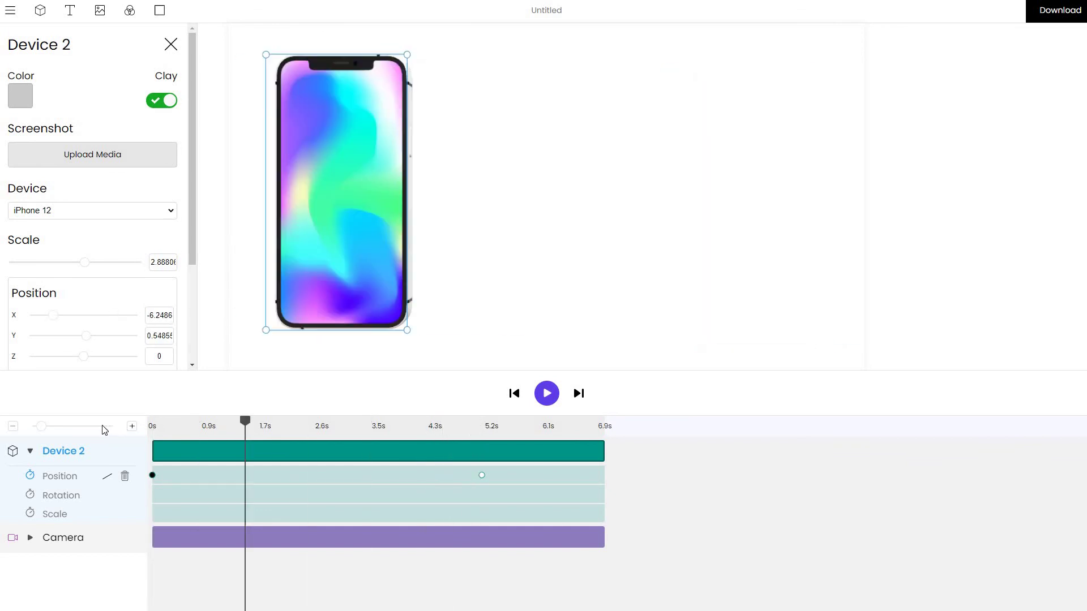
left_click(30, 495)
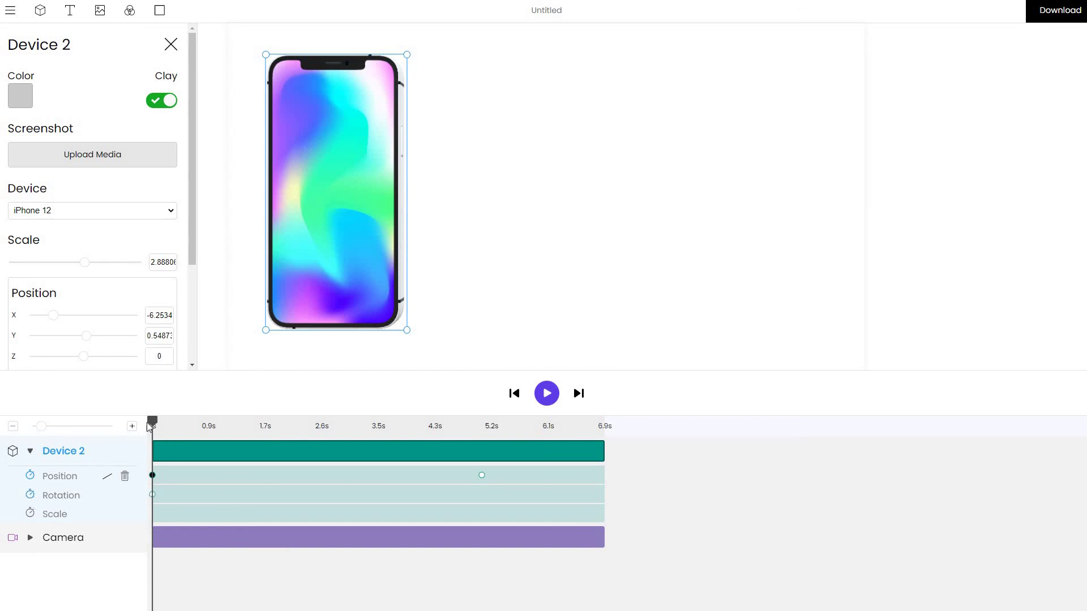
Add a second rotation keyframe for Device 2 at about 3.5 s with the Y rotation set to 360.
left_click(460, 444)
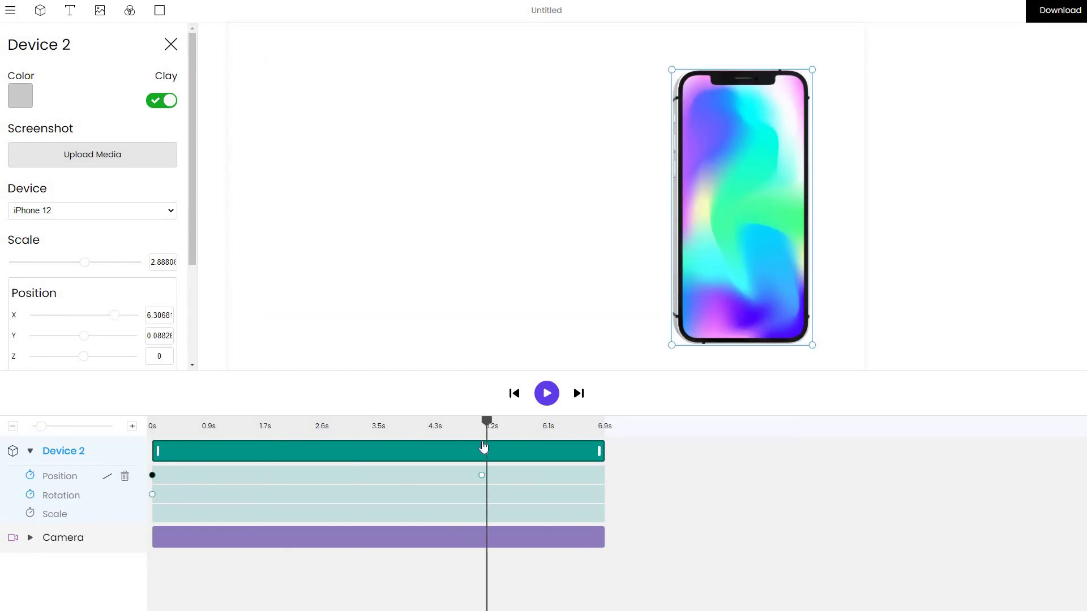
mouse_move(397, 450)
left_mouse_down()
mouse_move(369, 454)
mouse_move(378, 452)
left_mouse_up()
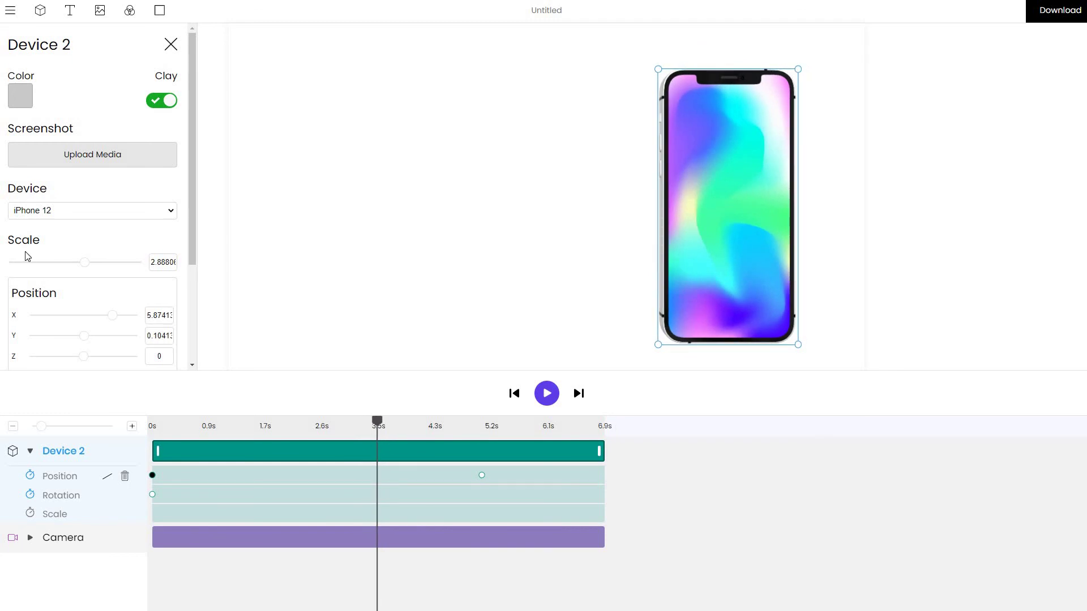
scroll(85, 337, "down", 3)
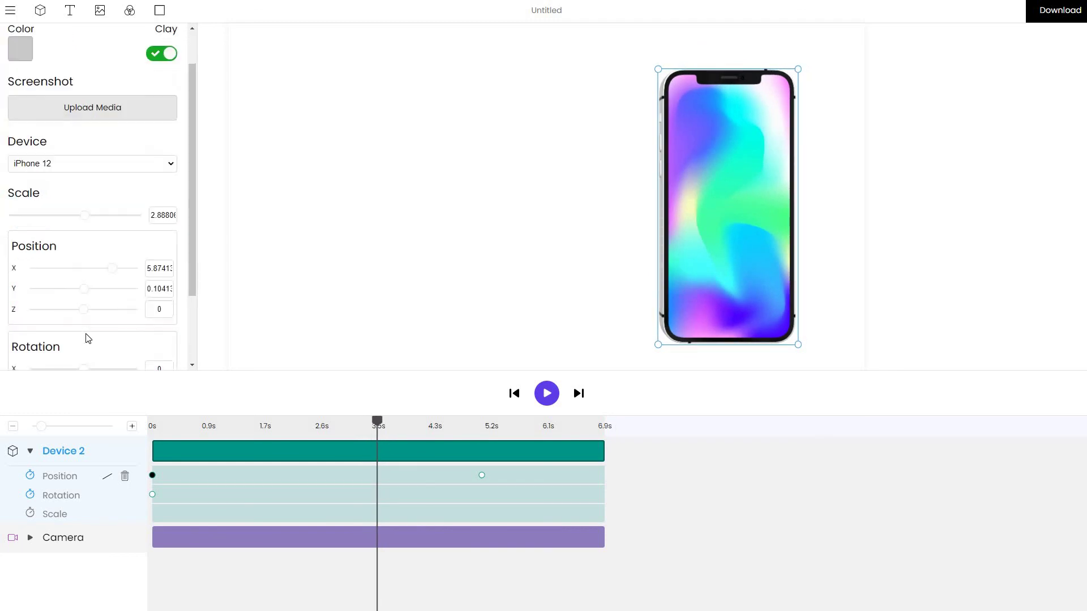
left_click(146, 293)
type("36")
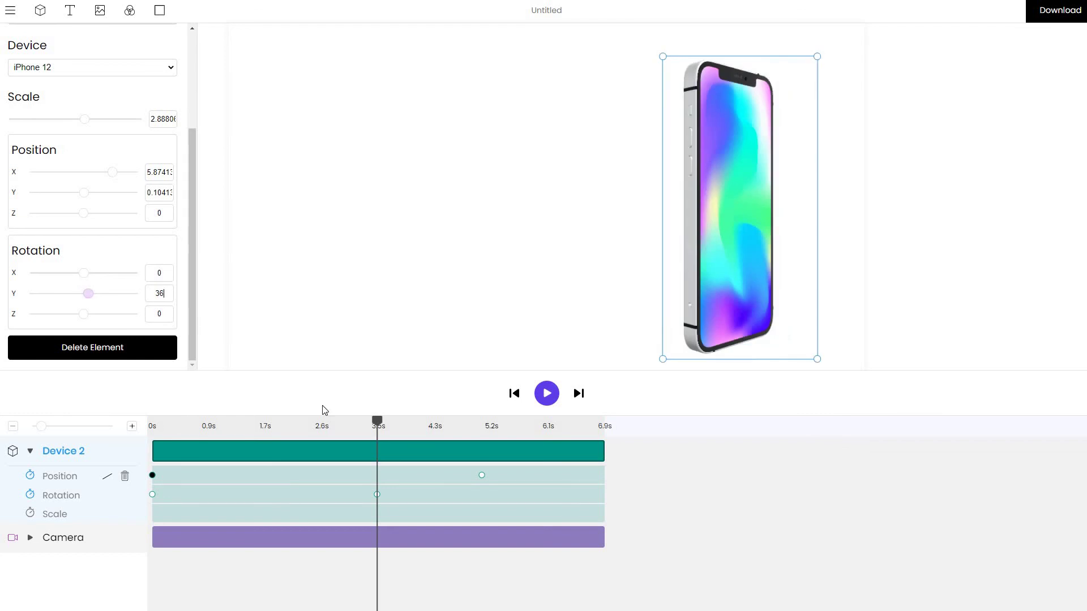
type("0")
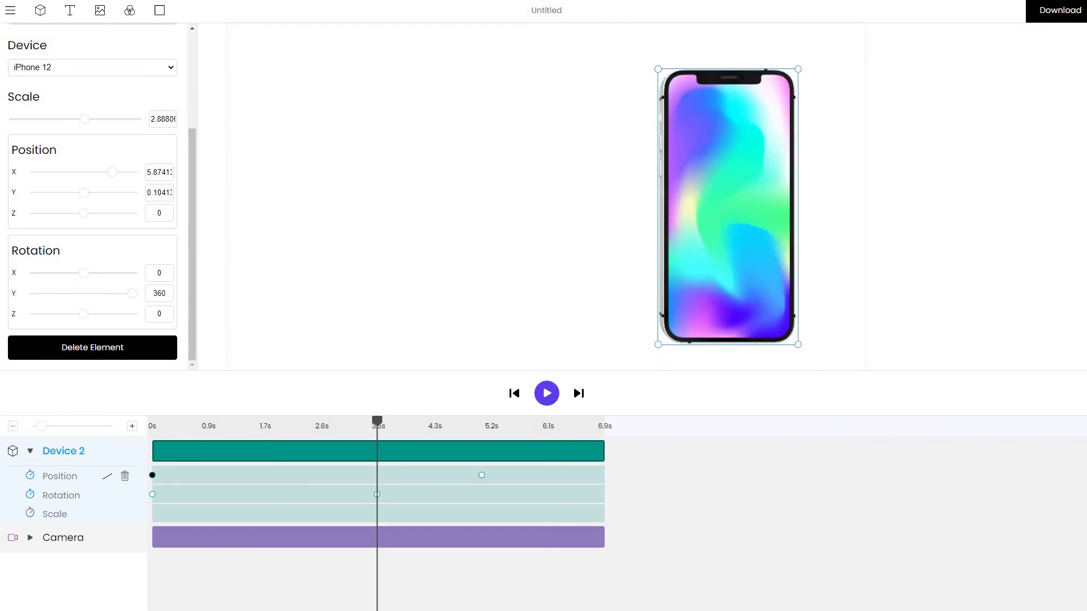
Play the animation from the start to check Device 2's combined movement and spin, stopping after the last keyframe.
left_click(514, 394)
left_click(546, 393)
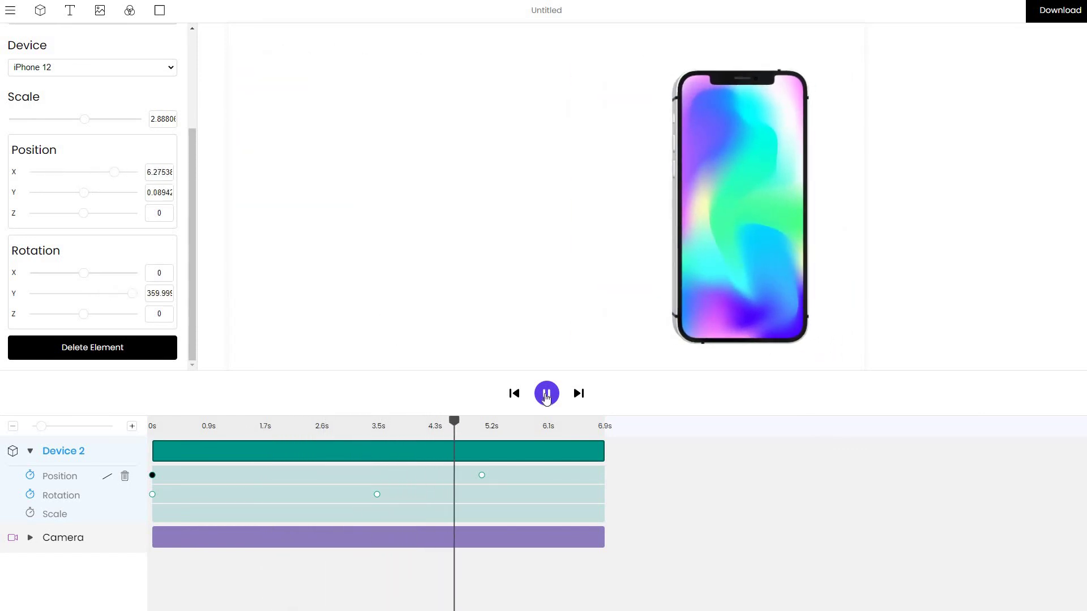
left_click(545, 395)
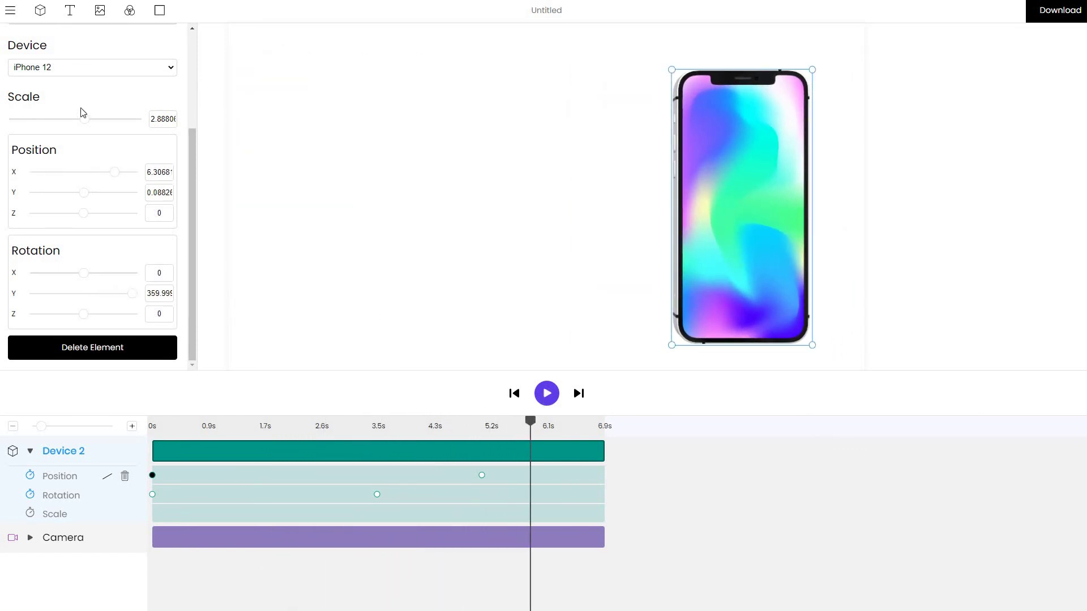
scroll(107, 62, "up", 3)
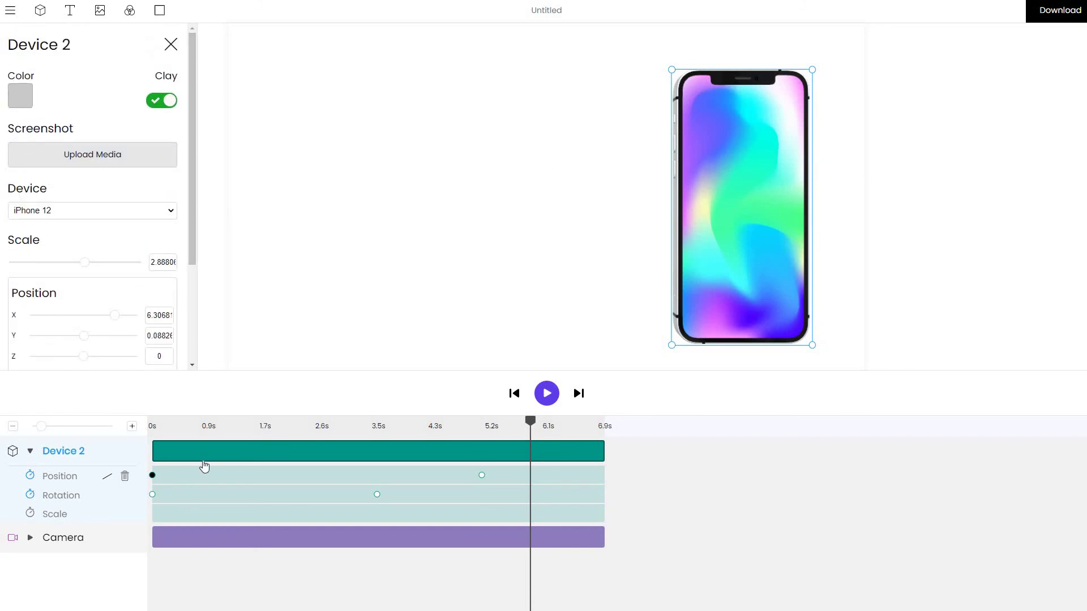
Add another iPhone 12 on the canvas's left side at about X -5.7 and set the playhead to about 5.9 s.
left_click(31, 453)
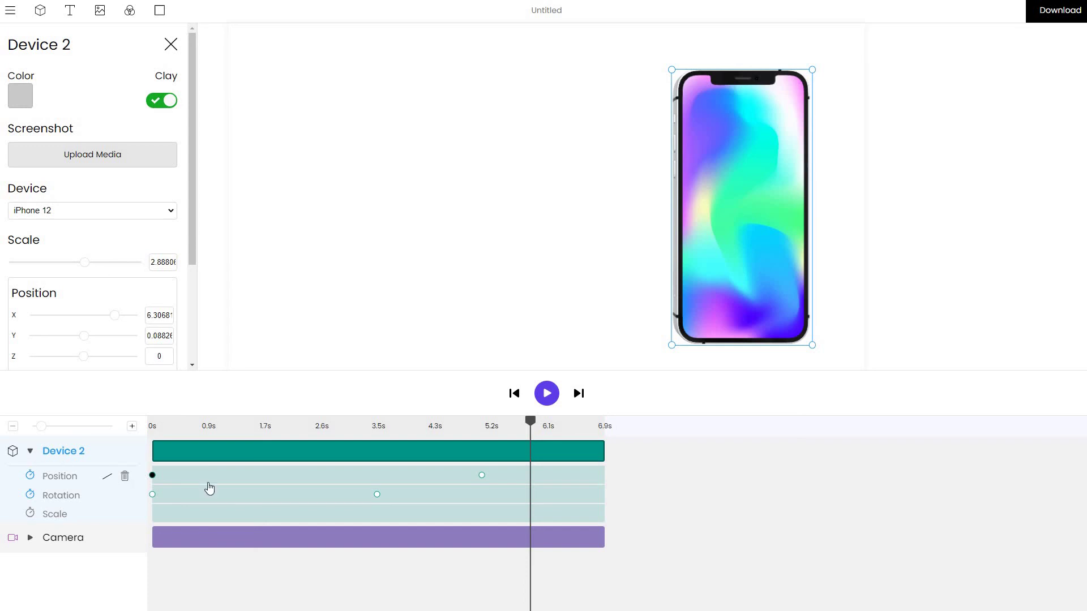
left_click(37, 14)
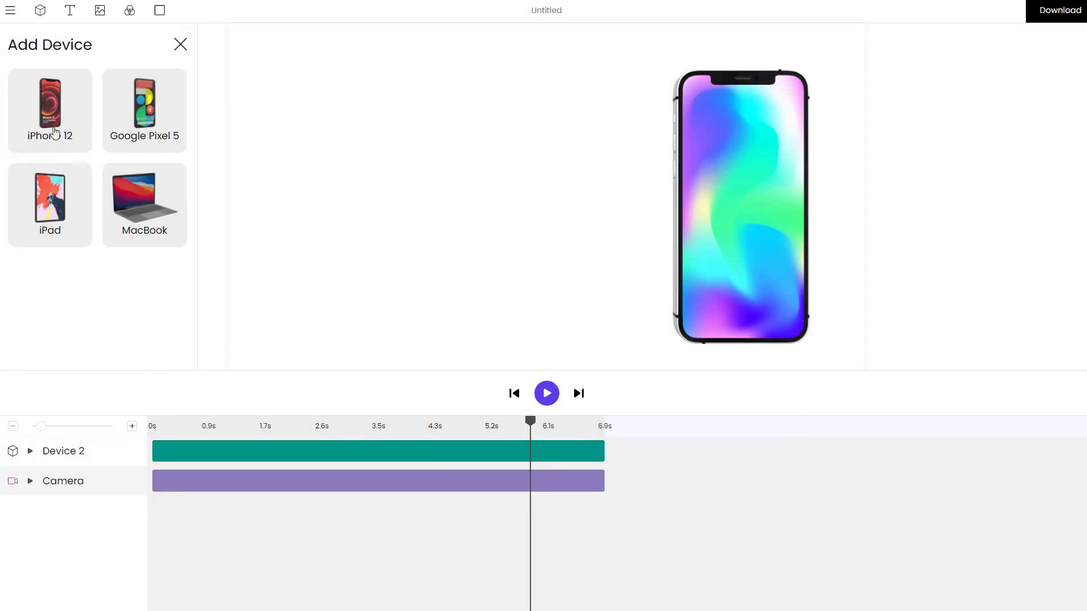
left_click_drag(550, 229, 348, 210)
scroll(432, 92, "up", 5)
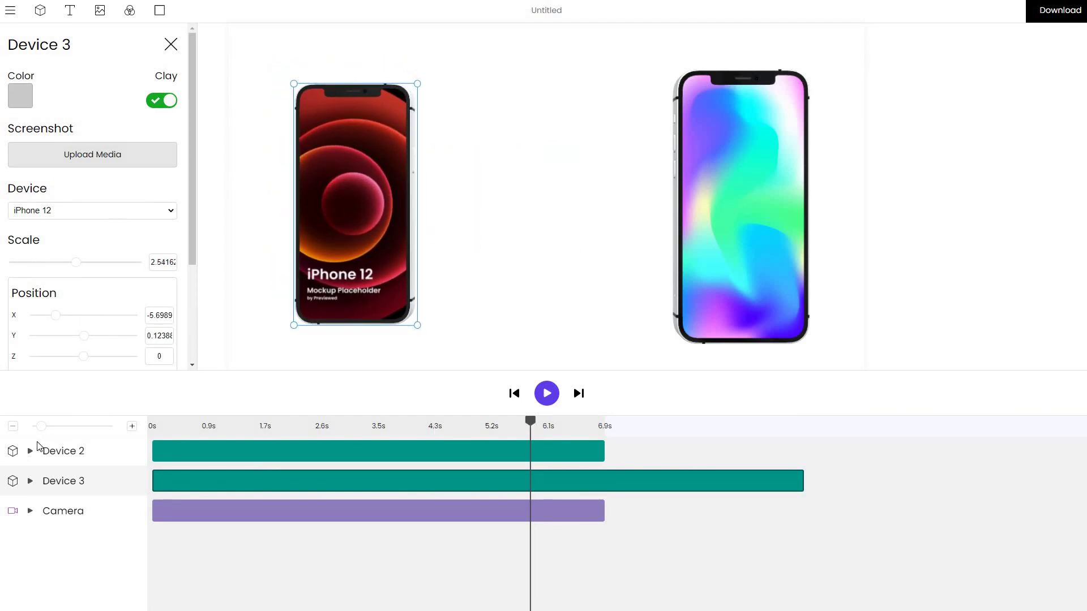
left_click_drag(317, 446, 539, 422)
mouse_move(559, 451)
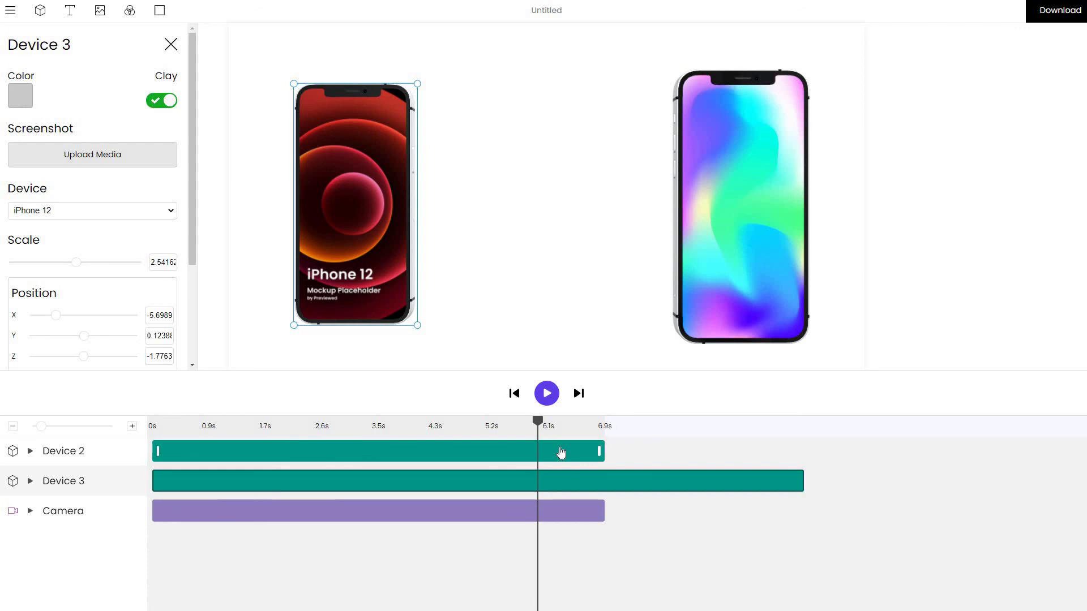